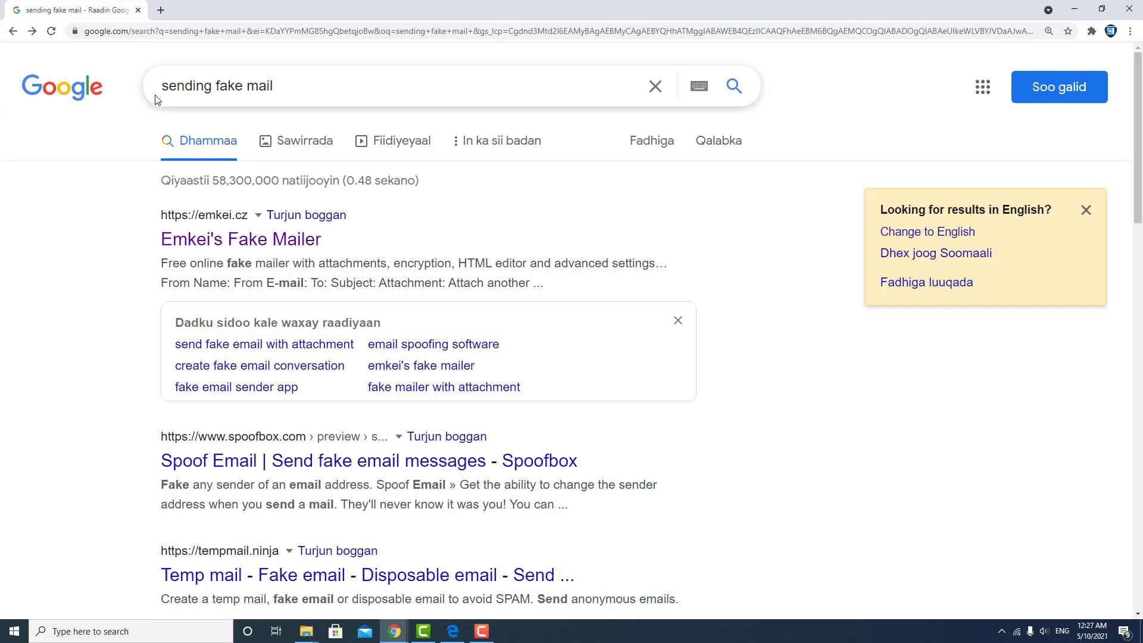
{"action": "left_click_drag", "start_coordinate": [213, 92], "coordinate": [298, 78]}
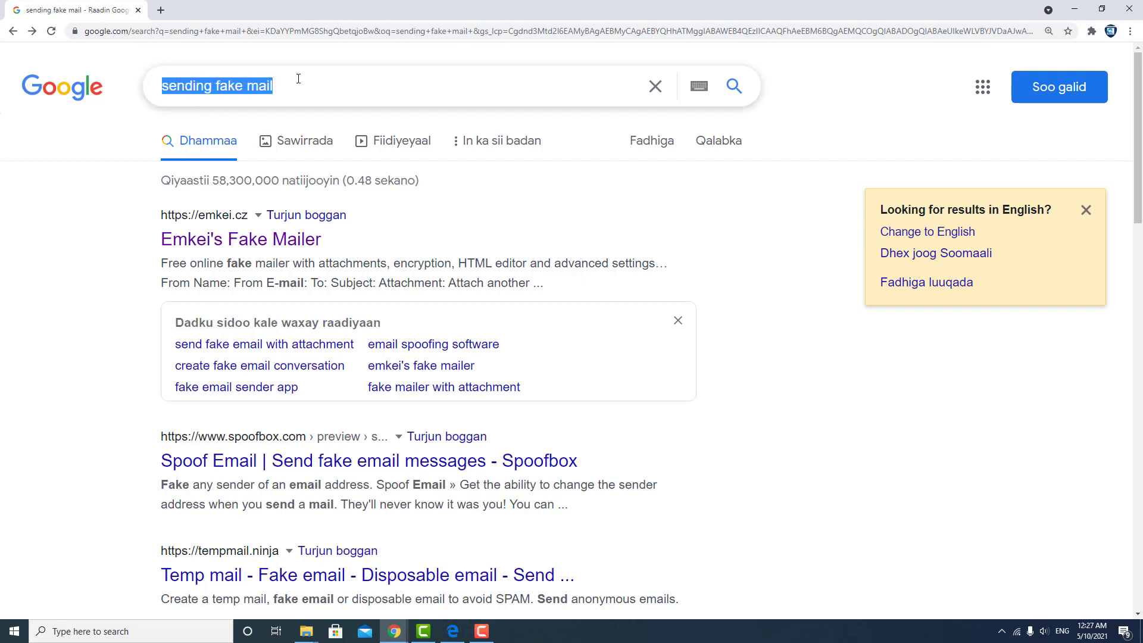
{"action": "left_click", "coordinate": [53, 228]}
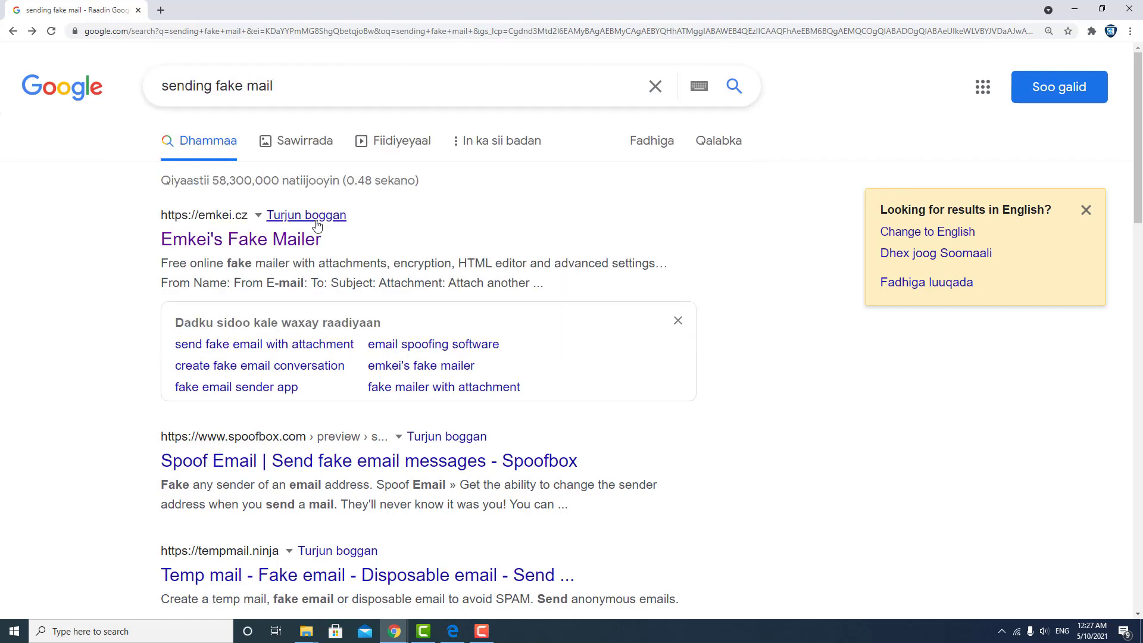
{"action": "scroll", "coordinate": [318, 226], "scroll_direction": "down", "scroll_amount": 5}
{"action": "scroll", "coordinate": [318, 230], "scroll_direction": "down", "scroll_amount": 2}
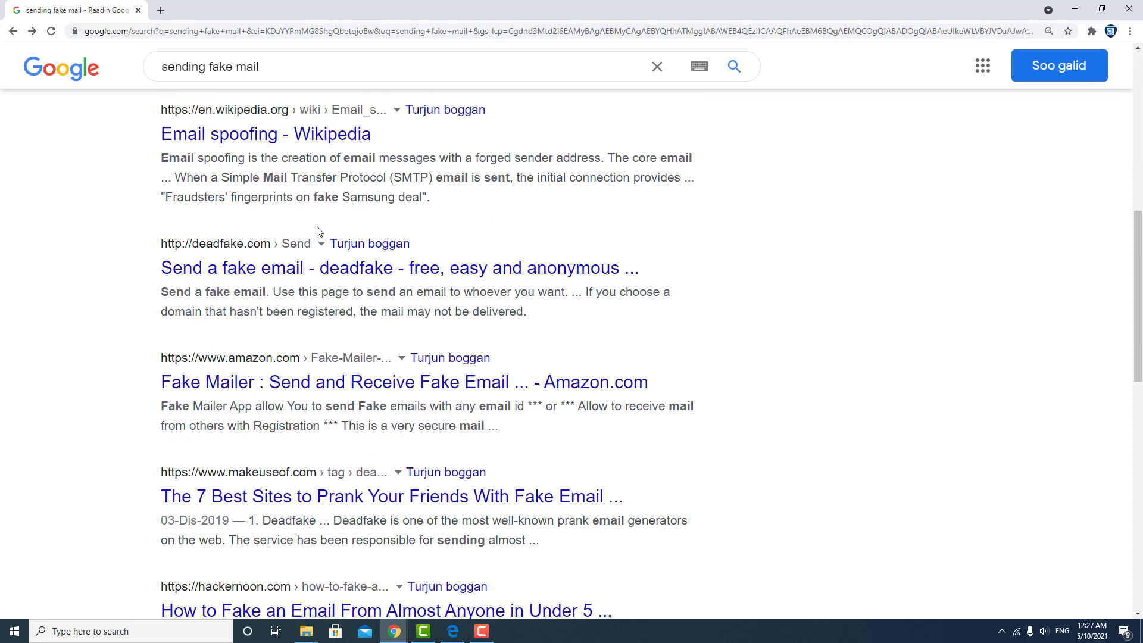
{"action": "scroll", "coordinate": [317, 230], "scroll_direction": "up", "scroll_amount": 3}
{"action": "scroll", "coordinate": [317, 230], "scroll_direction": "up", "scroll_amount": 4}
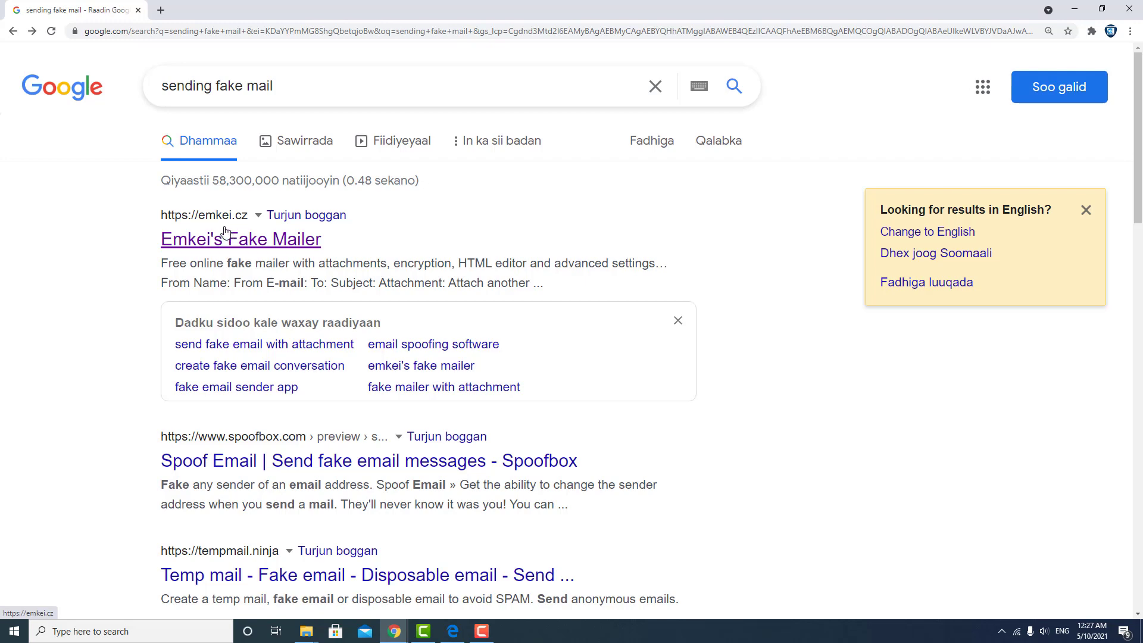
{"action": "key", "text": "super+plus"}
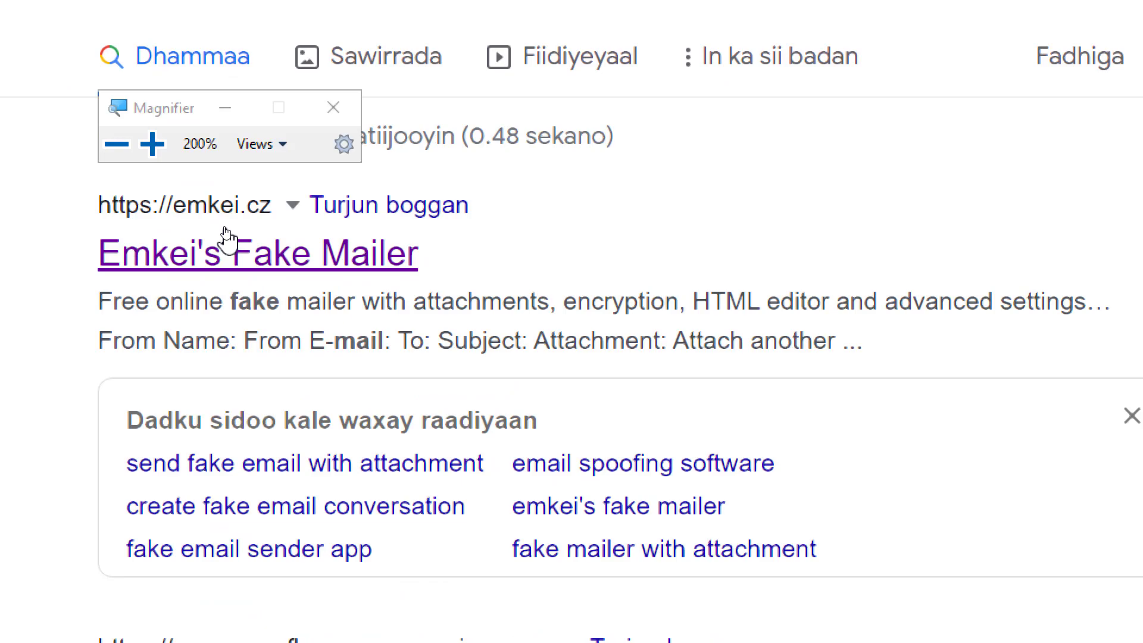
{"action": "key", "text": "super+plus"}
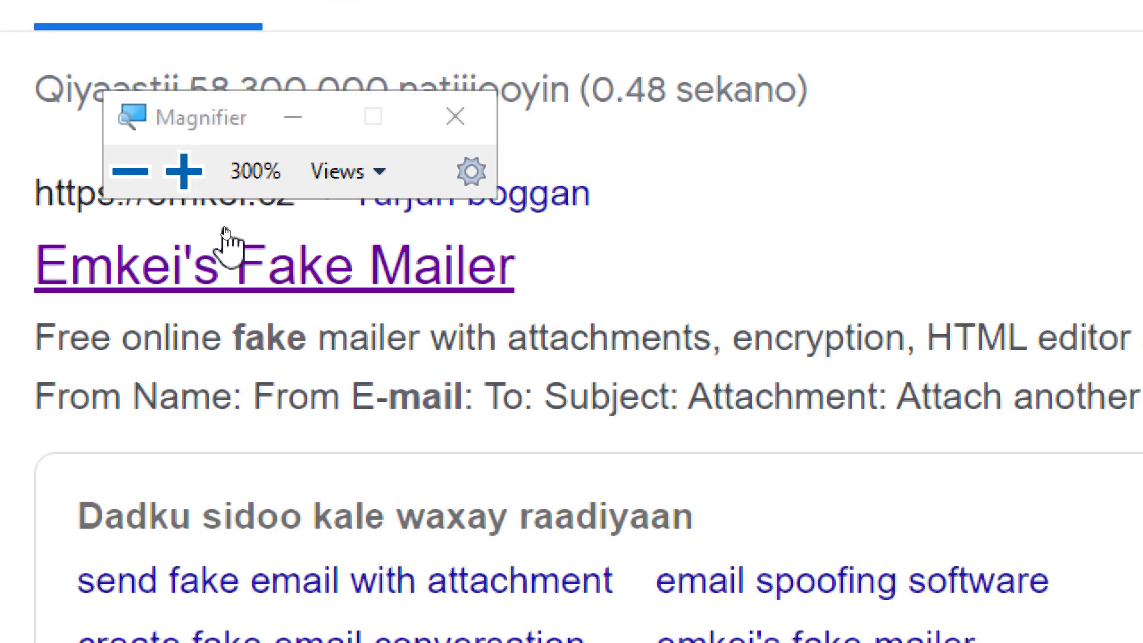
{"action": "key", "text": "super+minus"}
{"action": "key", "text": "super+minus"}
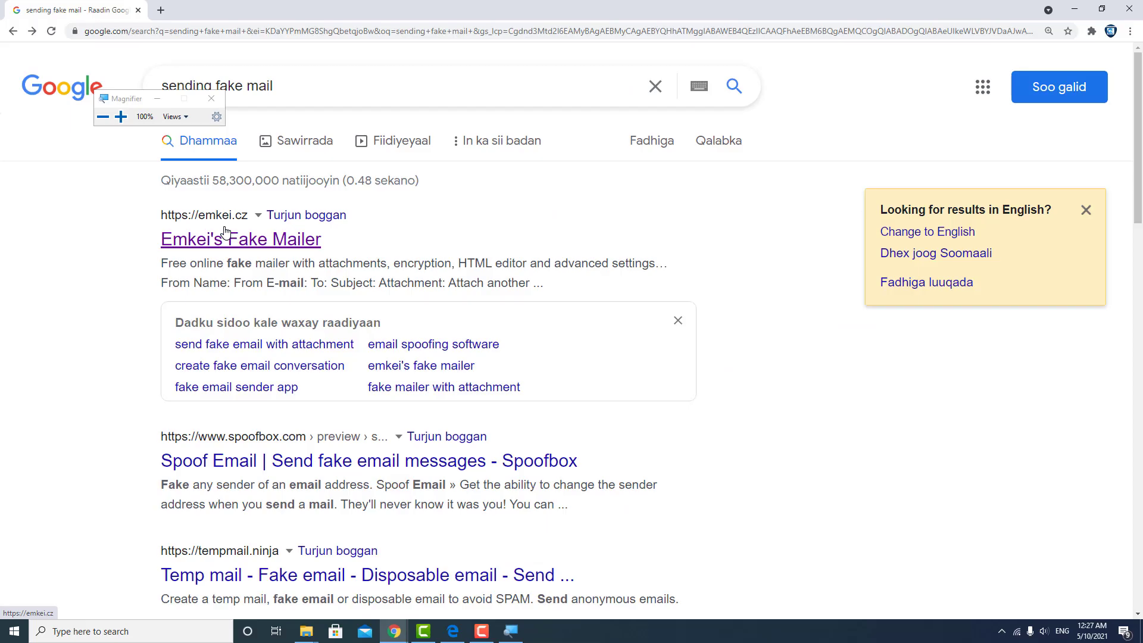
Load Emkei's blank fake-mail form at emkei.cz, then bring the Sectigo fake-email article window forward.
{"action": "left_click", "coordinate": [257, 244]}
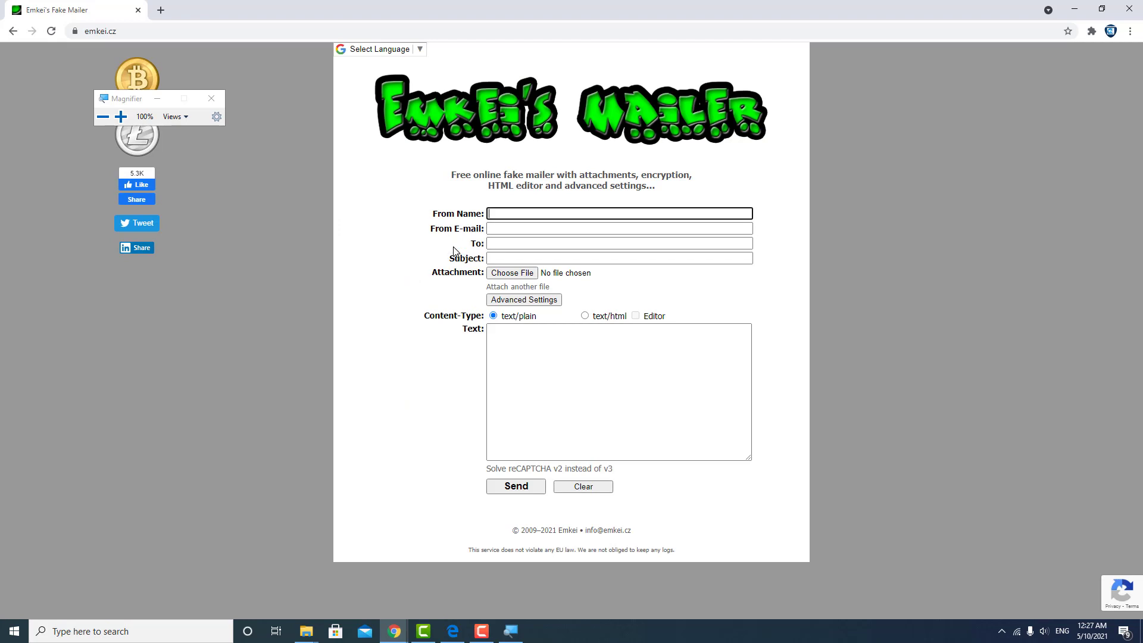
{"action": "left_click", "coordinate": [503, 213]}
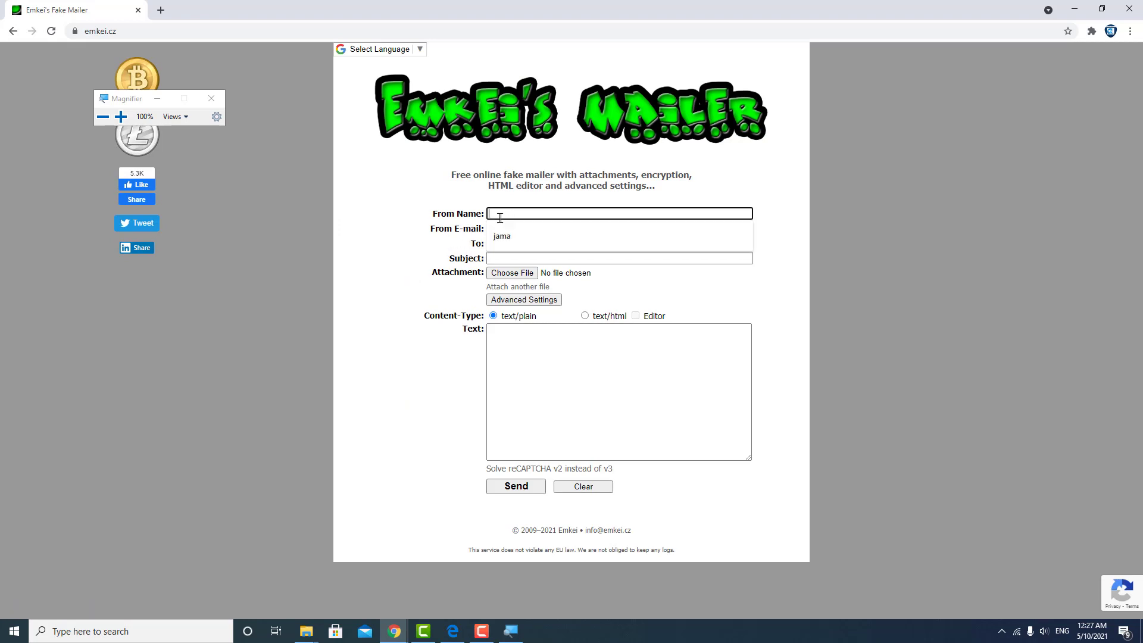
{"action": "left_click", "coordinate": [457, 212]}
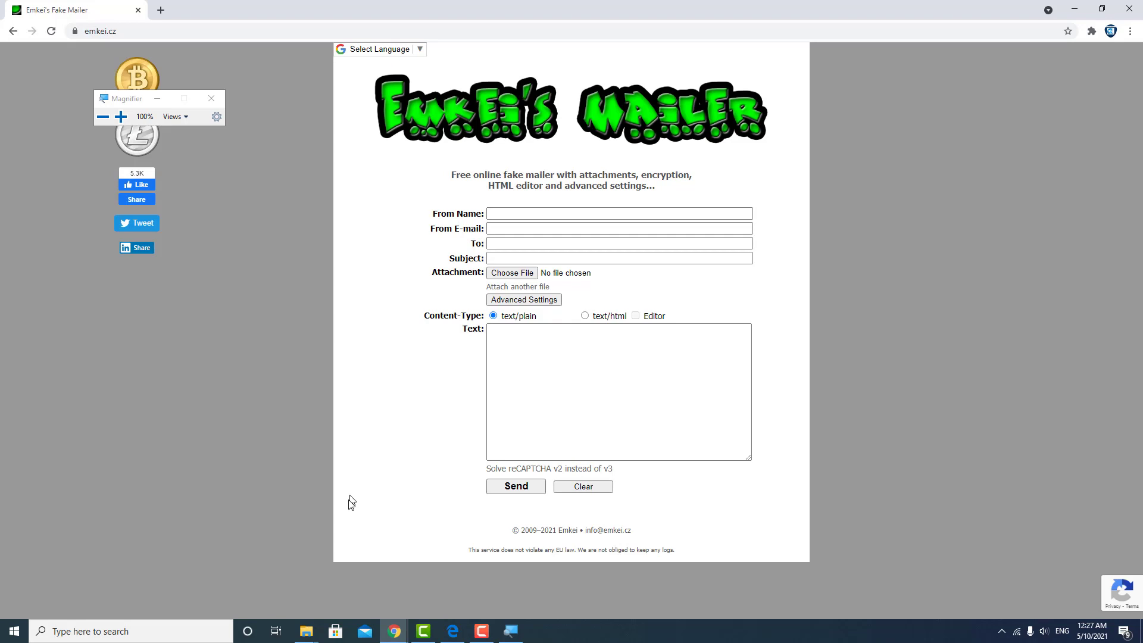
{"action": "left_click", "coordinate": [395, 631]}
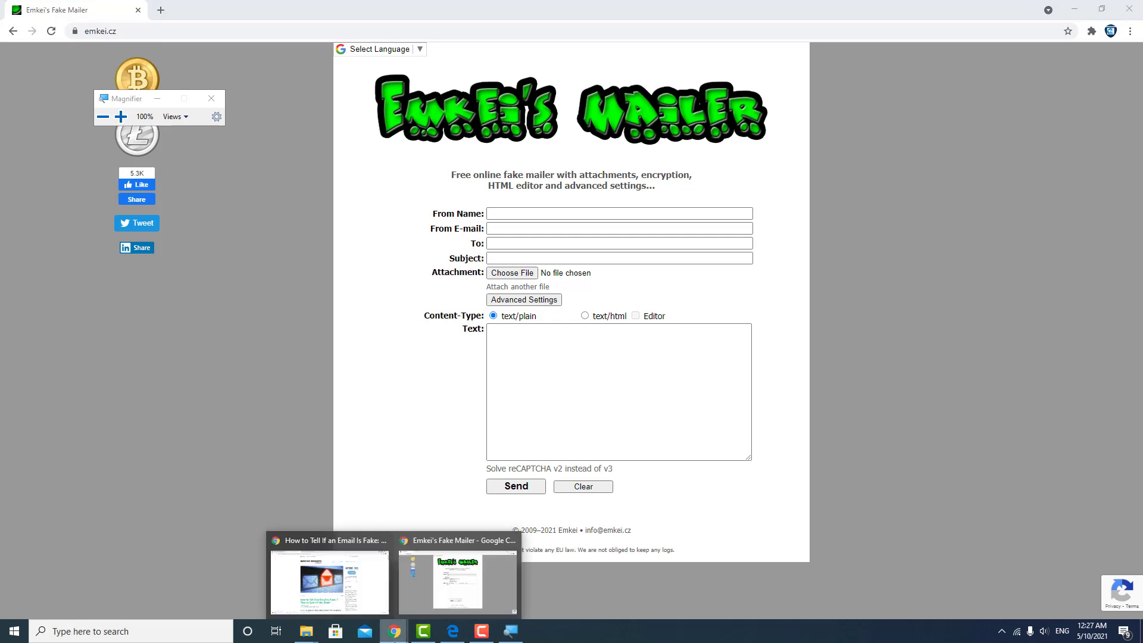
Highlight the unbelievable-deal, lottery, unauthorized-access and data-breach example subjects under tip 5.
{"action": "left_click", "coordinate": [357, 554]}
{"action": "scroll", "coordinate": [357, 552], "scroll_direction": "down", "scroll_amount": 8}
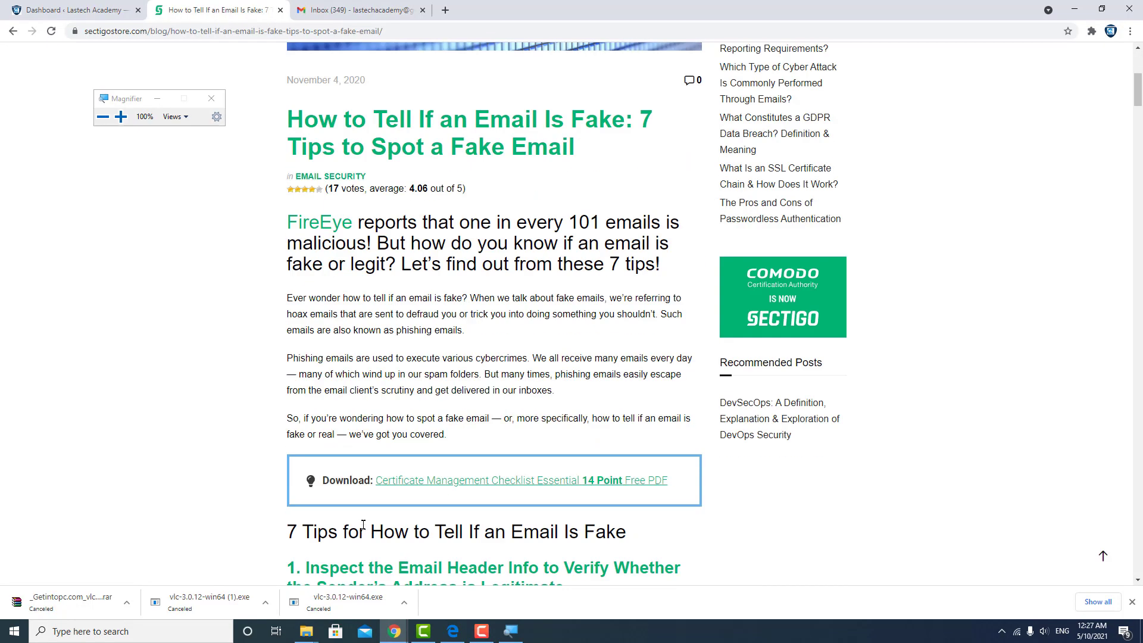
{"action": "scroll", "coordinate": [358, 551], "scroll_direction": "down", "scroll_amount": 8}
{"action": "scroll", "coordinate": [357, 552], "scroll_direction": "down", "scroll_amount": 6}
{"action": "scroll", "coordinate": [361, 541], "scroll_direction": "down", "scroll_amount": 4}
{"action": "scroll", "coordinate": [360, 535], "scroll_direction": "down", "scroll_amount": 8}
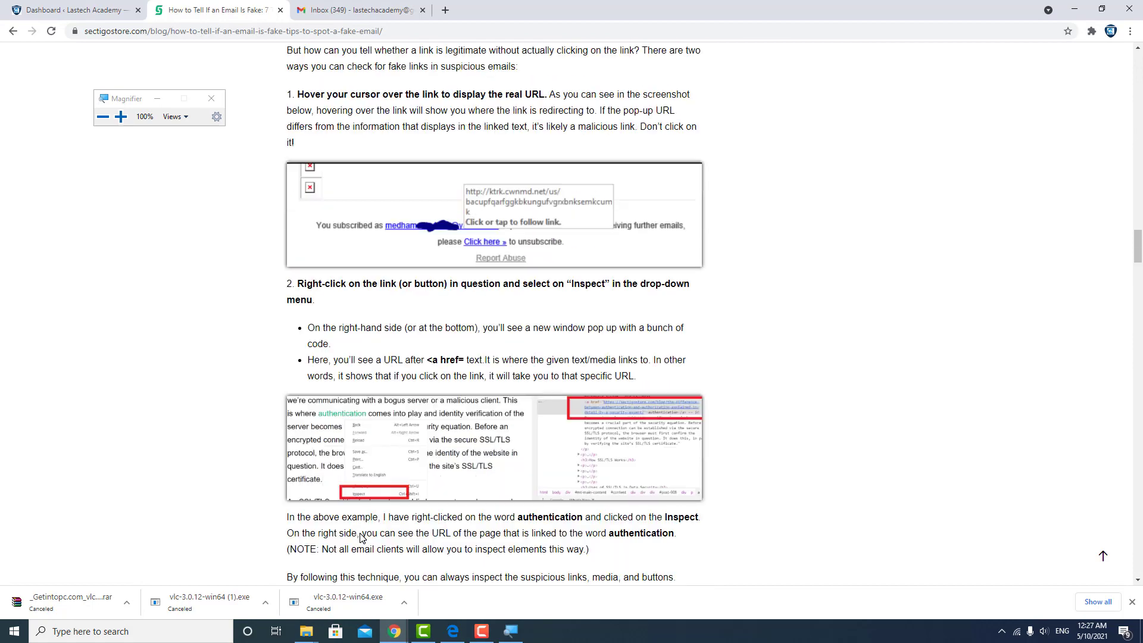
{"action": "scroll", "coordinate": [361, 535], "scroll_direction": "down", "scroll_amount": 6}
{"action": "scroll", "coordinate": [361, 536], "scroll_direction": "down", "scroll_amount": 7}
{"action": "scroll", "coordinate": [361, 536], "scroll_direction": "down", "scroll_amount": 6}
{"action": "scroll", "coordinate": [354, 536], "scroll_direction": "down", "scroll_amount": 7}
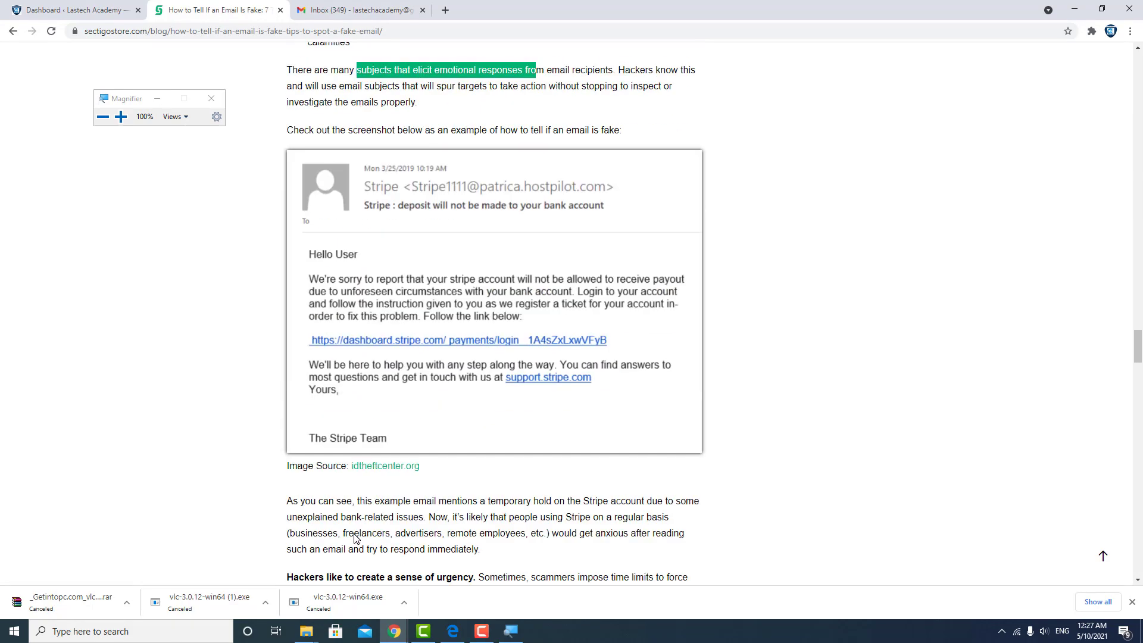
{"action": "scroll", "coordinate": [354, 536], "scroll_direction": "up", "scroll_amount": 5}
{"action": "scroll", "coordinate": [354, 534], "scroll_direction": "up", "scroll_amount": 2}
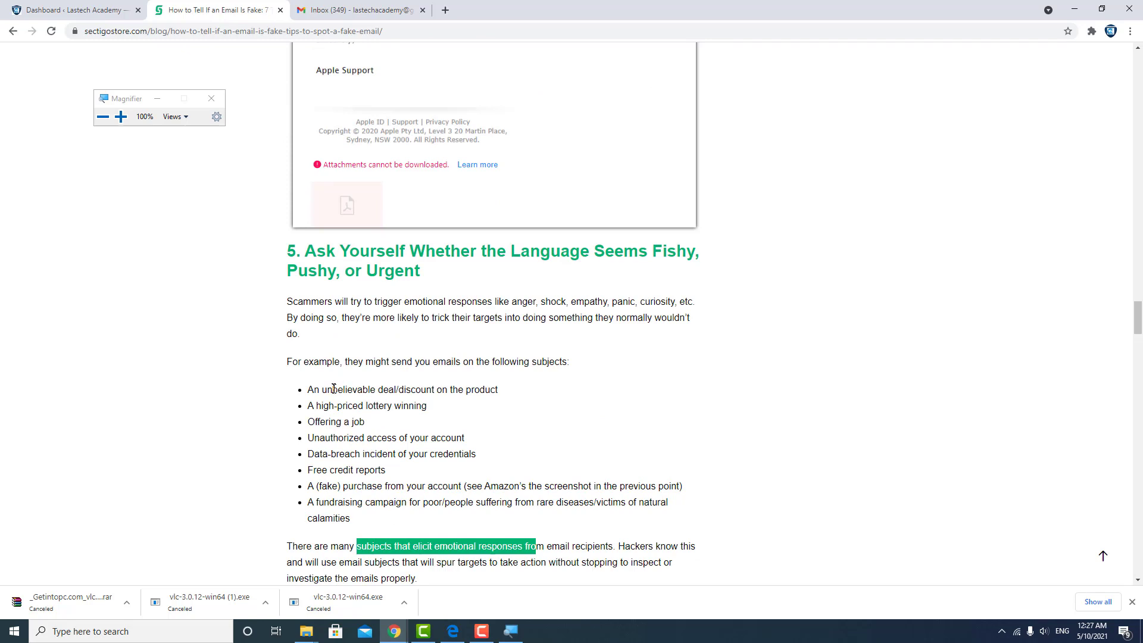
{"action": "left_click_drag", "start_coordinate": [334, 389], "coordinate": [505, 391]}
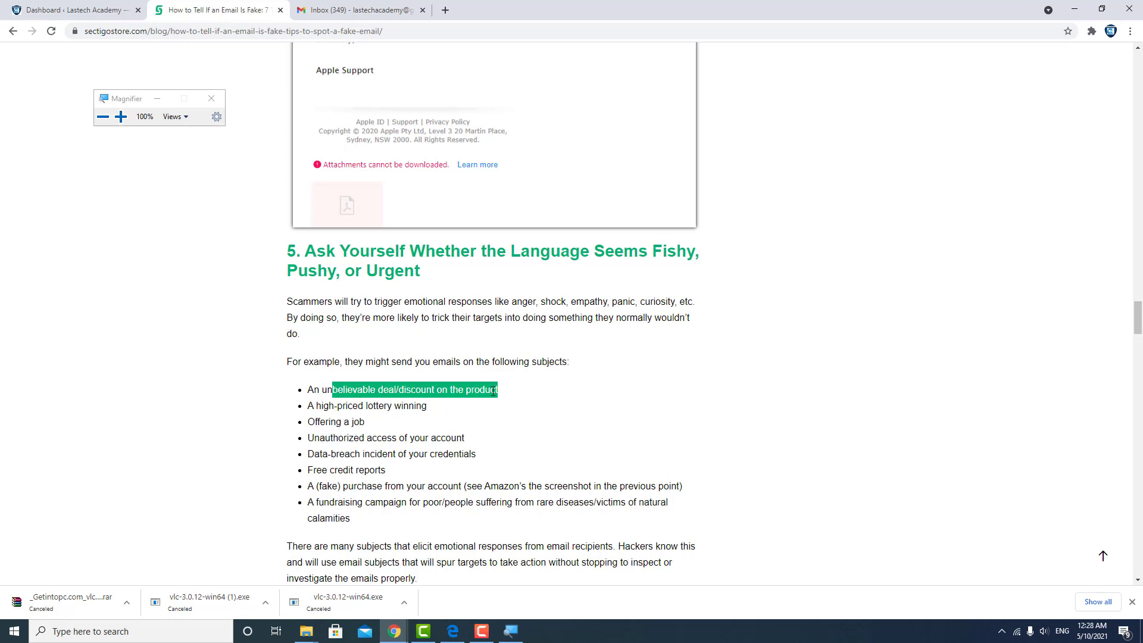
{"action": "double_click", "coordinate": [355, 404]}
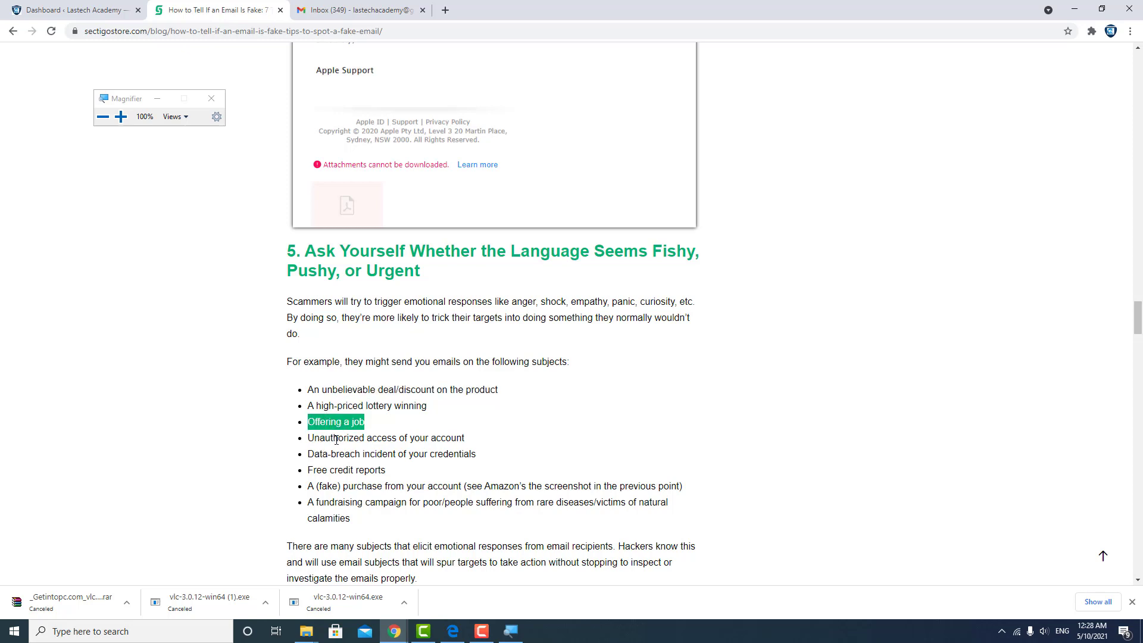
{"action": "triple_click", "coordinate": [336, 440]}
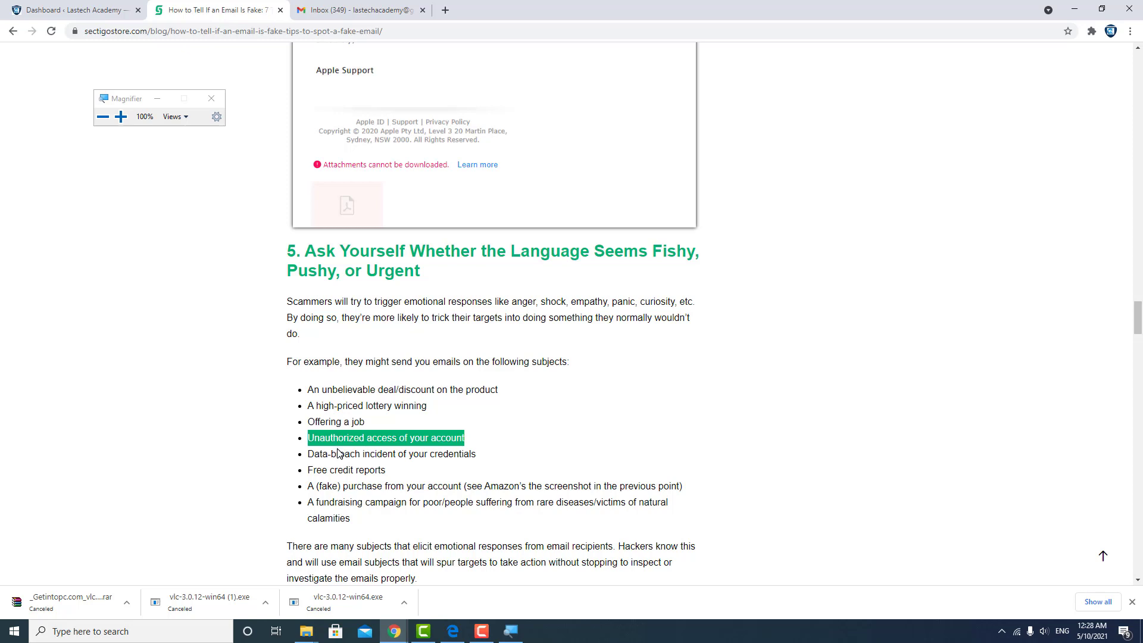
{"action": "triple_click", "coordinate": [336, 453]}
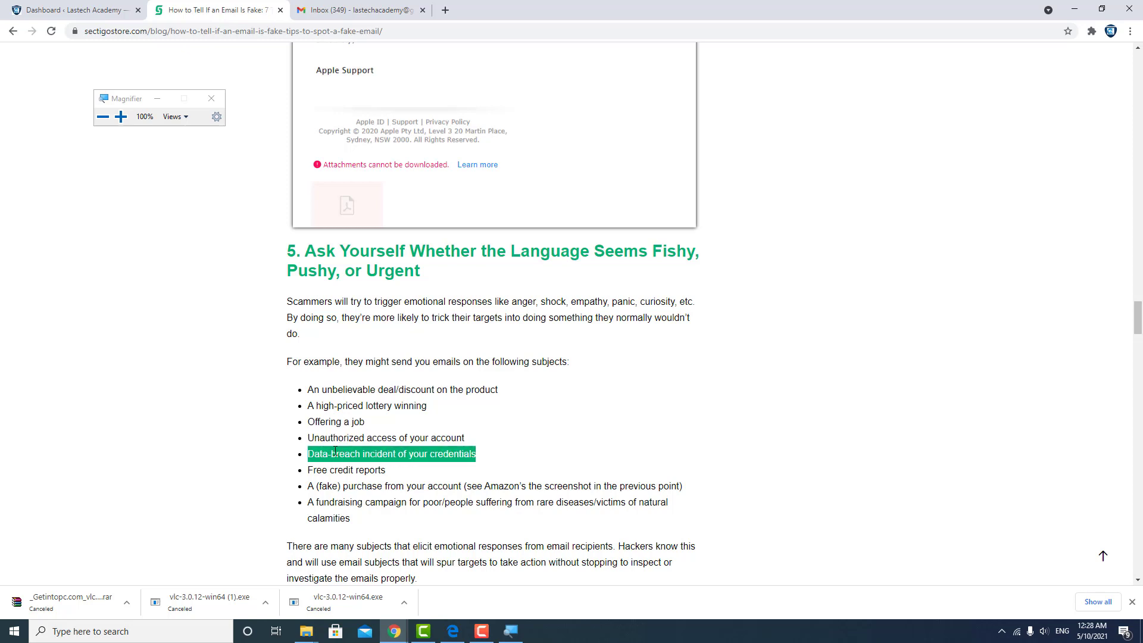
{"action": "right_click", "coordinate": [368, 457]}
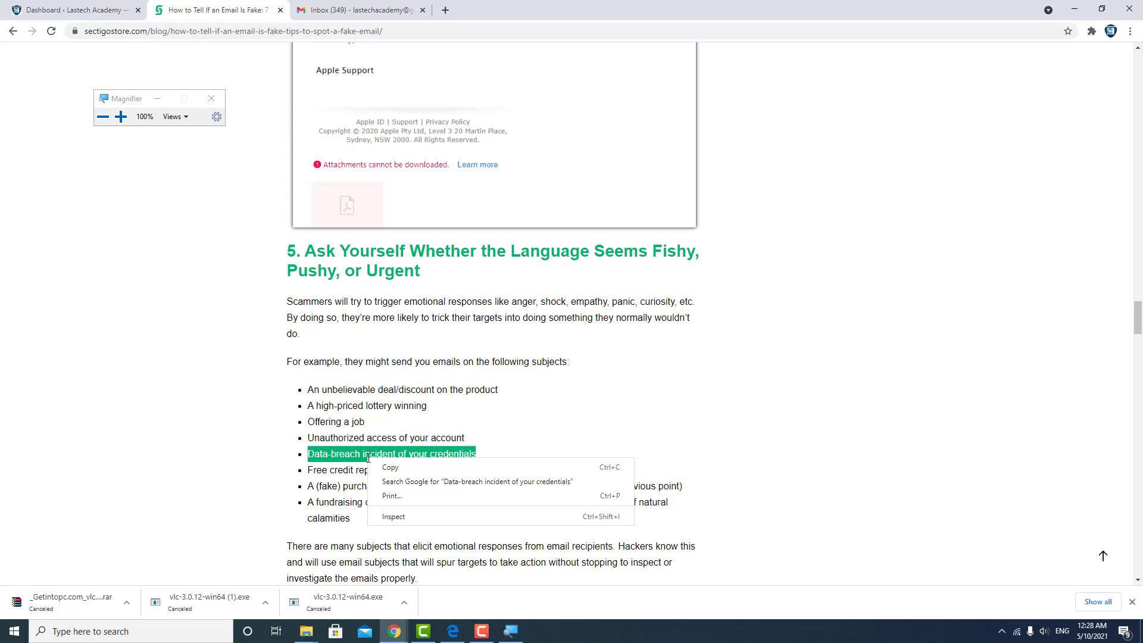
{"action": "left_click", "coordinate": [368, 460]}
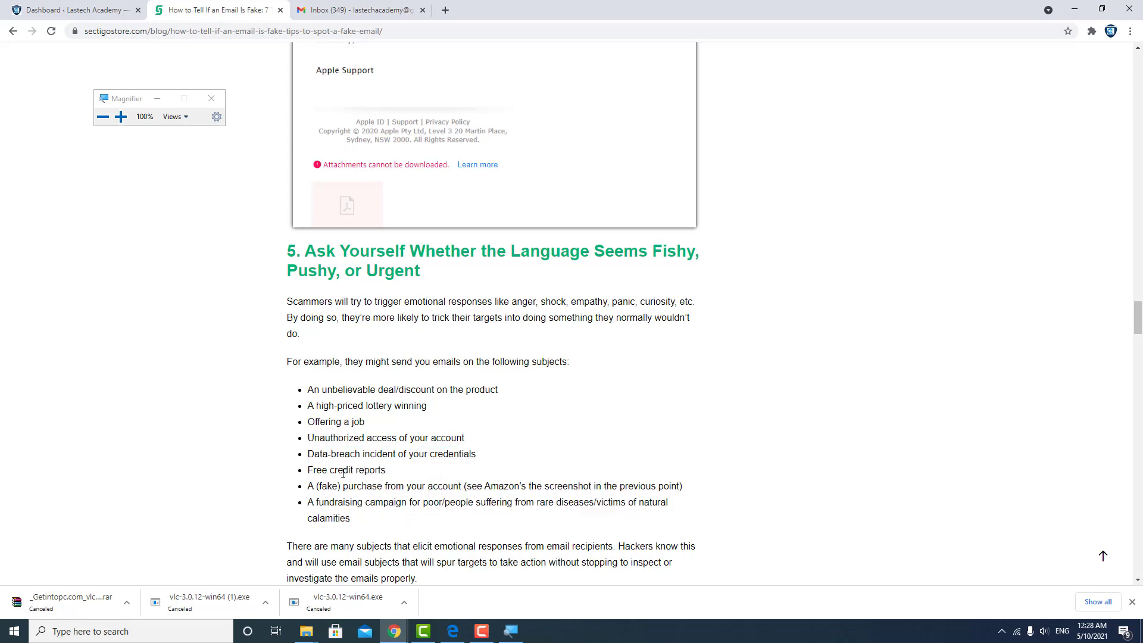
Highlight the free-credit-report, fake-purchase and fundraising subjects, then the whole list with its intro sentence.
{"action": "triple_click", "coordinate": [343, 472]}
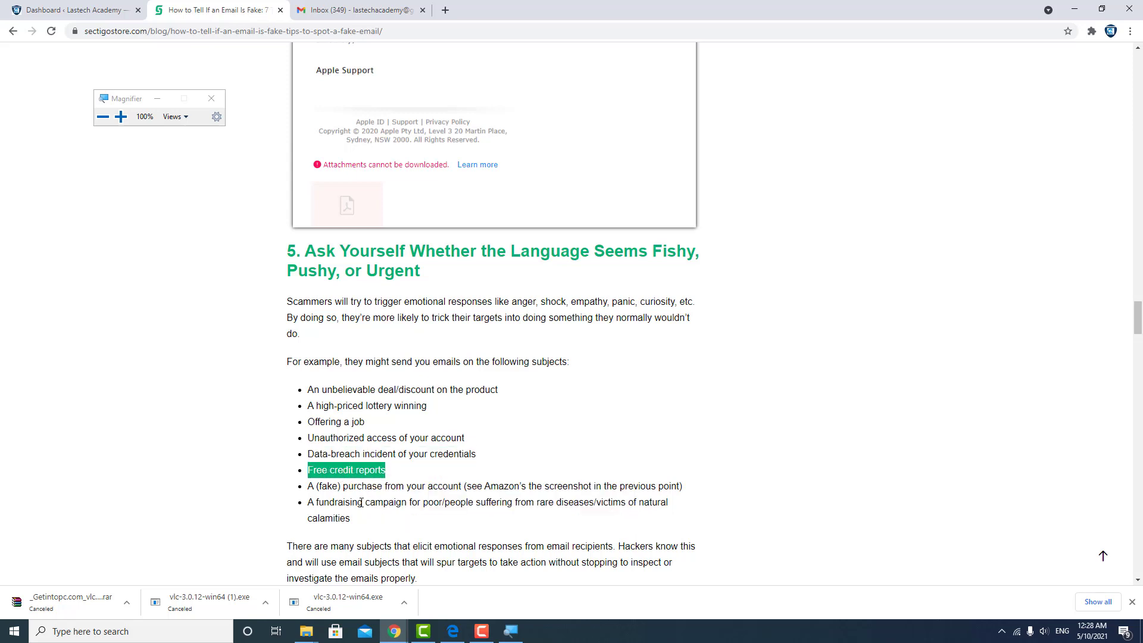
{"action": "left_click", "coordinate": [379, 487]}
{"action": "left_click_drag", "start_coordinate": [423, 502], "coordinate": [655, 487]}
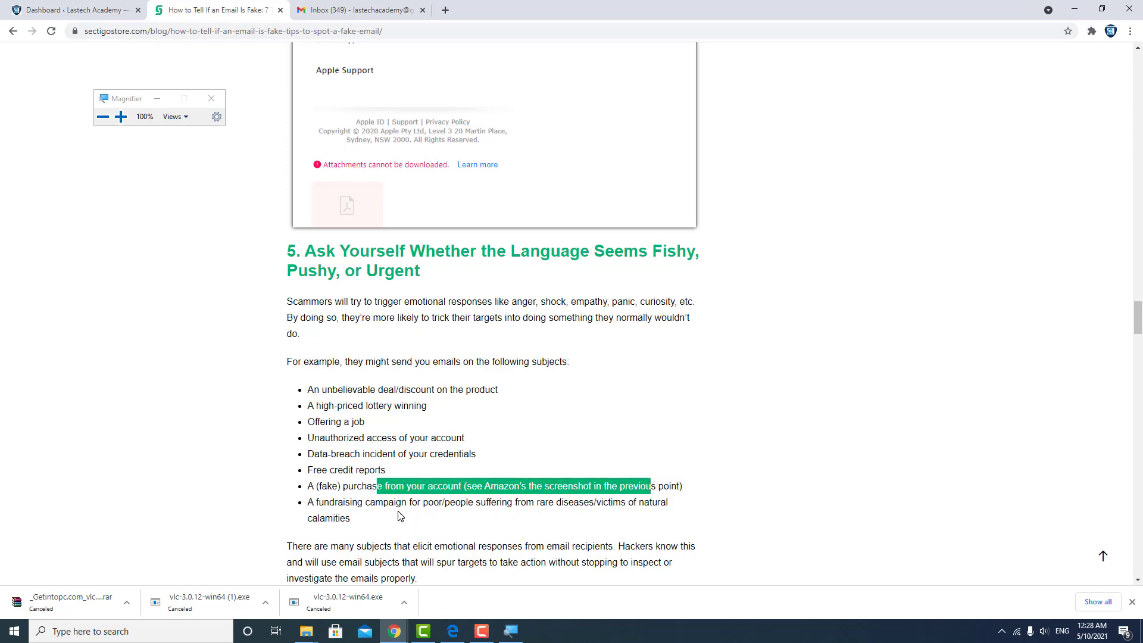
{"action": "left_click_drag", "start_coordinate": [344, 502], "coordinate": [533, 526]}
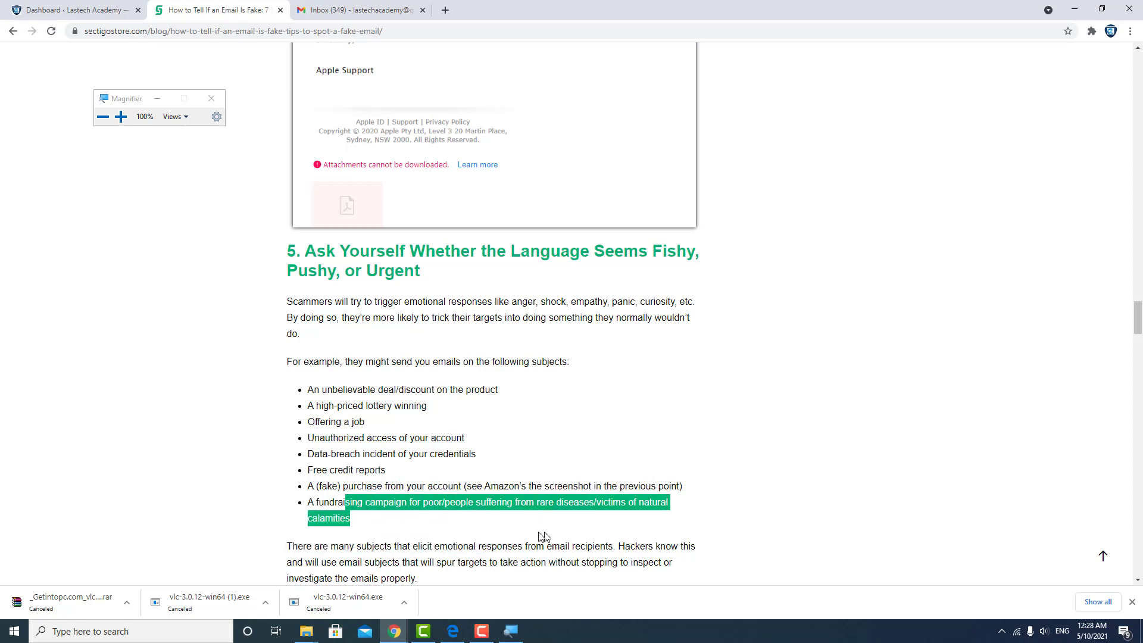
{"action": "left_click_drag", "start_coordinate": [308, 389], "coordinate": [494, 522]}
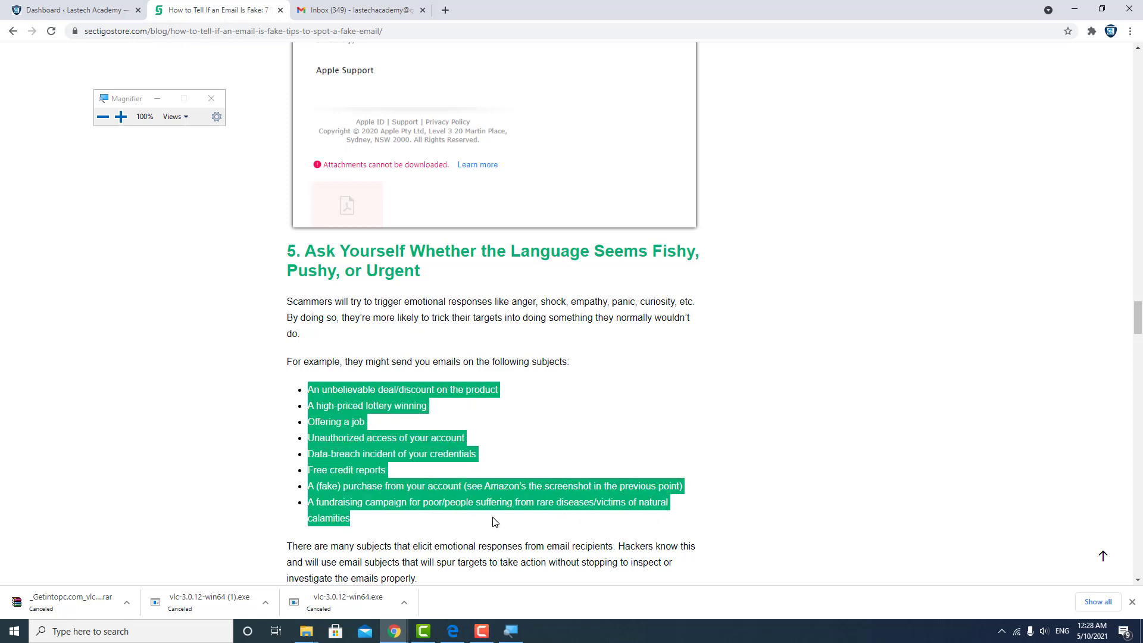
{"action": "left_click", "coordinate": [436, 507]}
{"action": "mouse_move", "coordinate": [344, 546]}
{"action": "left_mouse_down"}
{"action": "mouse_move", "coordinate": [307, 376]}
{"action": "mouse_move", "coordinate": [435, 568]}
{"action": "left_mouse_up"}
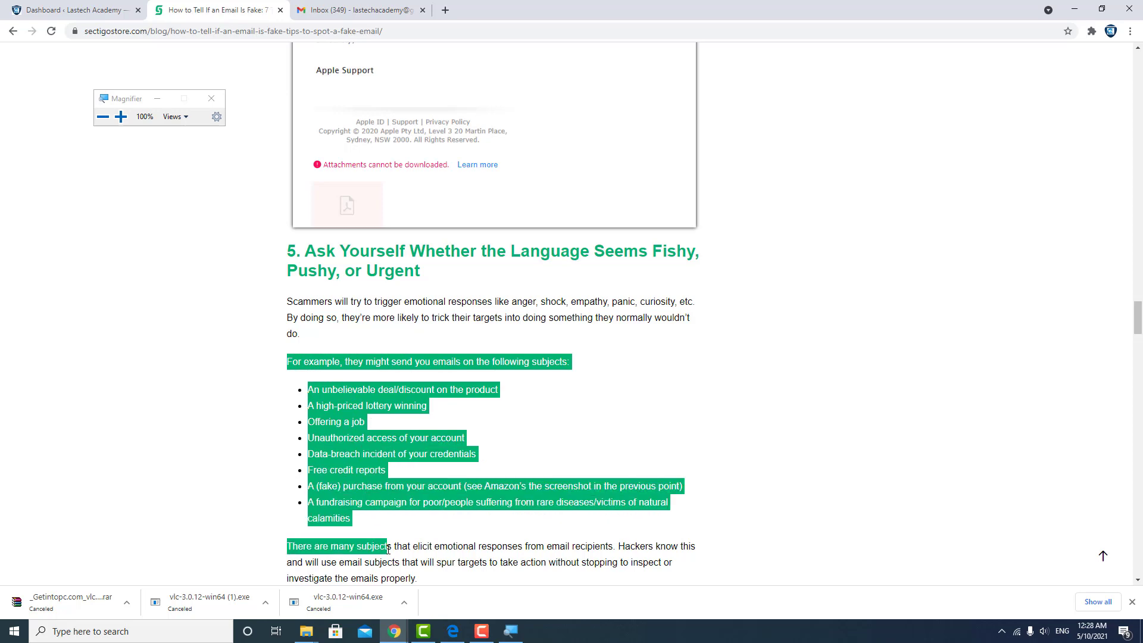
{"action": "scroll", "coordinate": [411, 344], "scroll_direction": "up", "scroll_amount": 2}
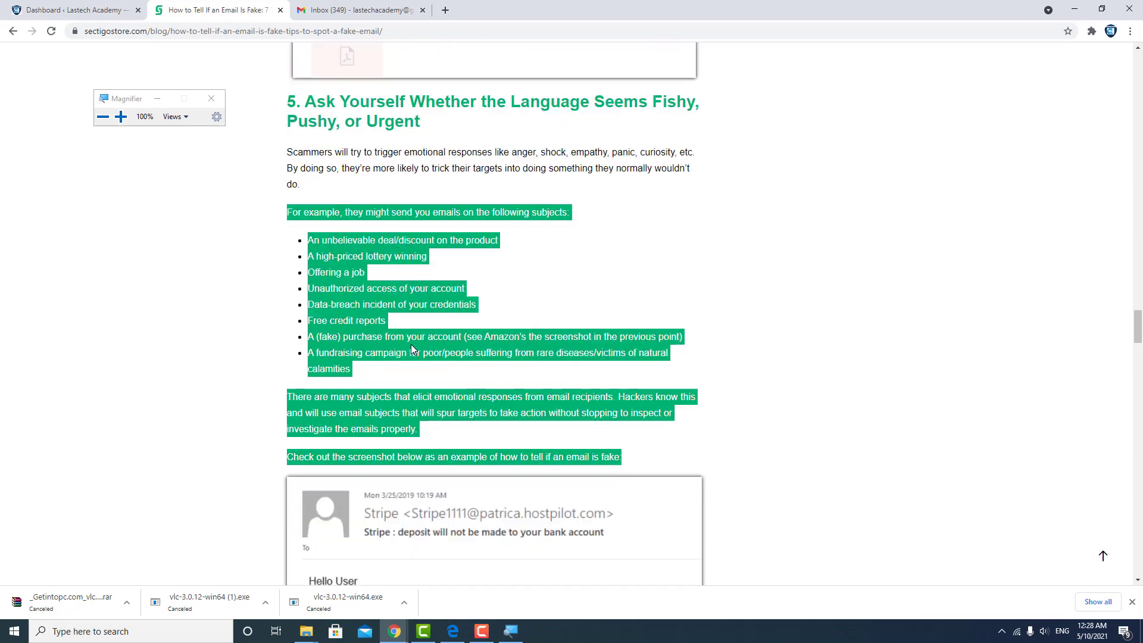
{"action": "scroll", "coordinate": [411, 345], "scroll_direction": "up", "scroll_amount": 2}
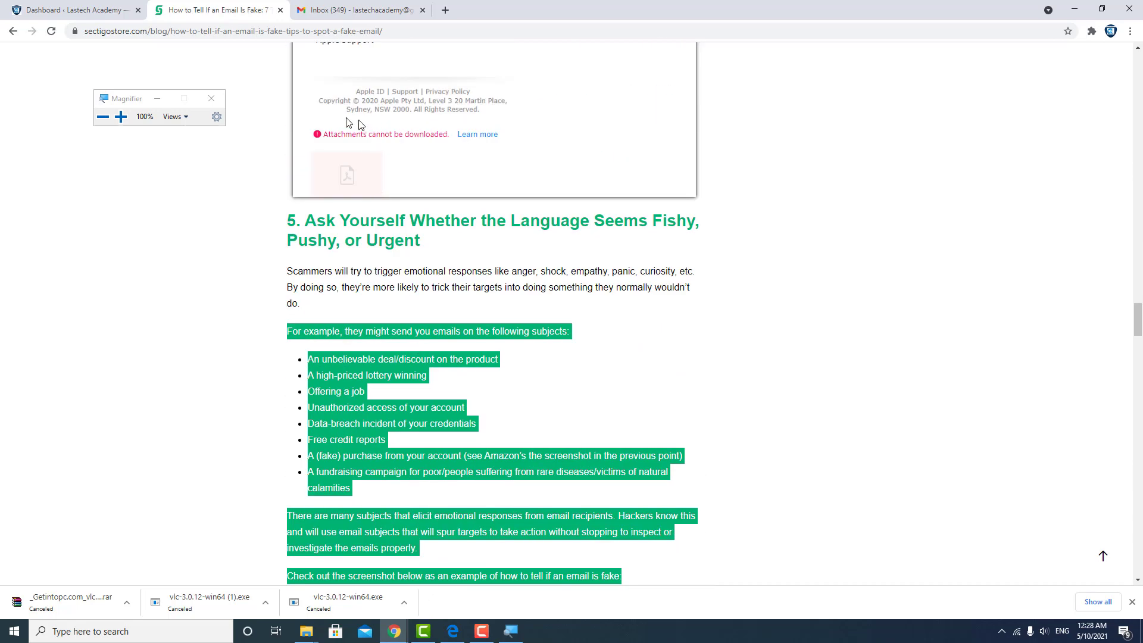
Minimize the Emkei Fake Mailer window.
{"action": "left_click", "coordinate": [395, 633]}
{"action": "left_click", "coordinate": [456, 589]}
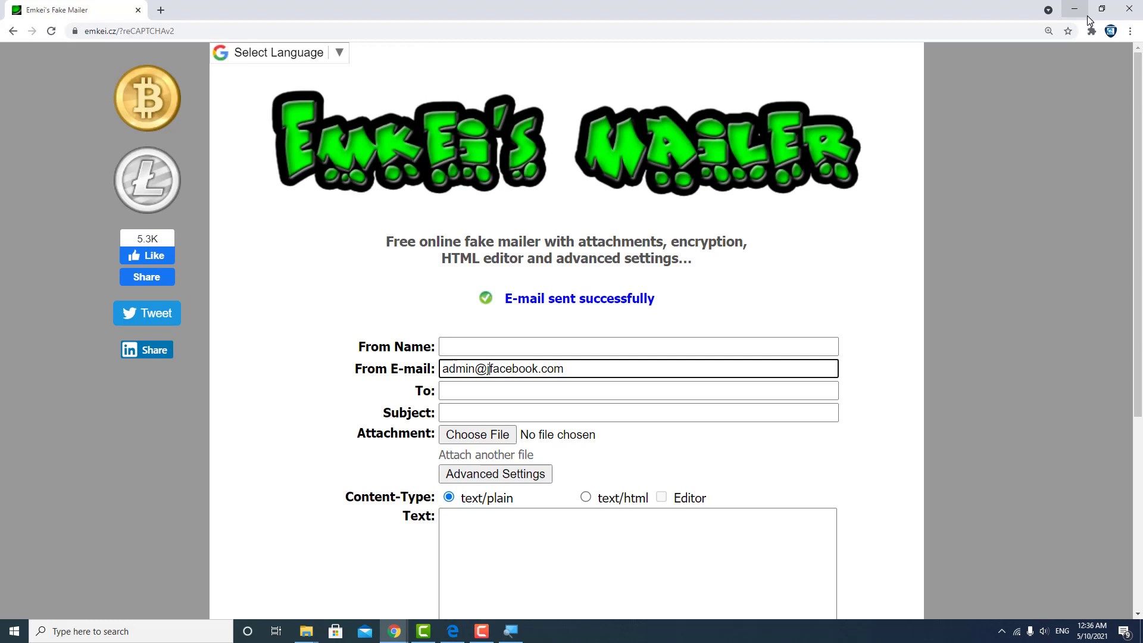
{"action": "left_click", "coordinate": [1075, 10]}
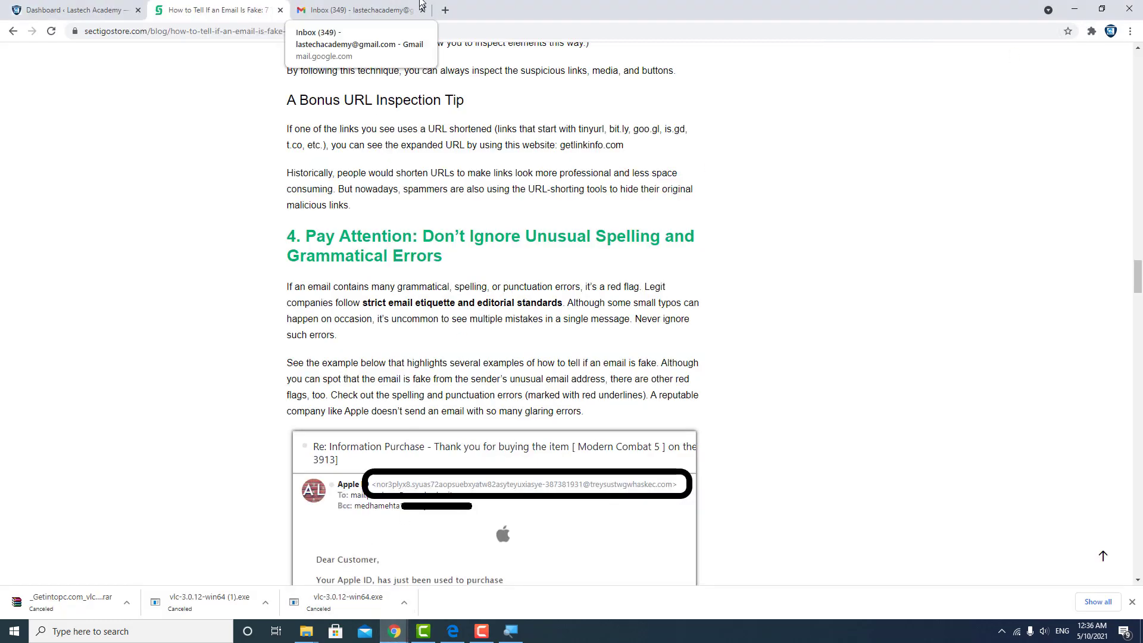
Read the zoomed-in 'your account was hacked' email in Gmail, then return to the Sectigo article.
{"action": "left_click", "coordinate": [357, 10]}
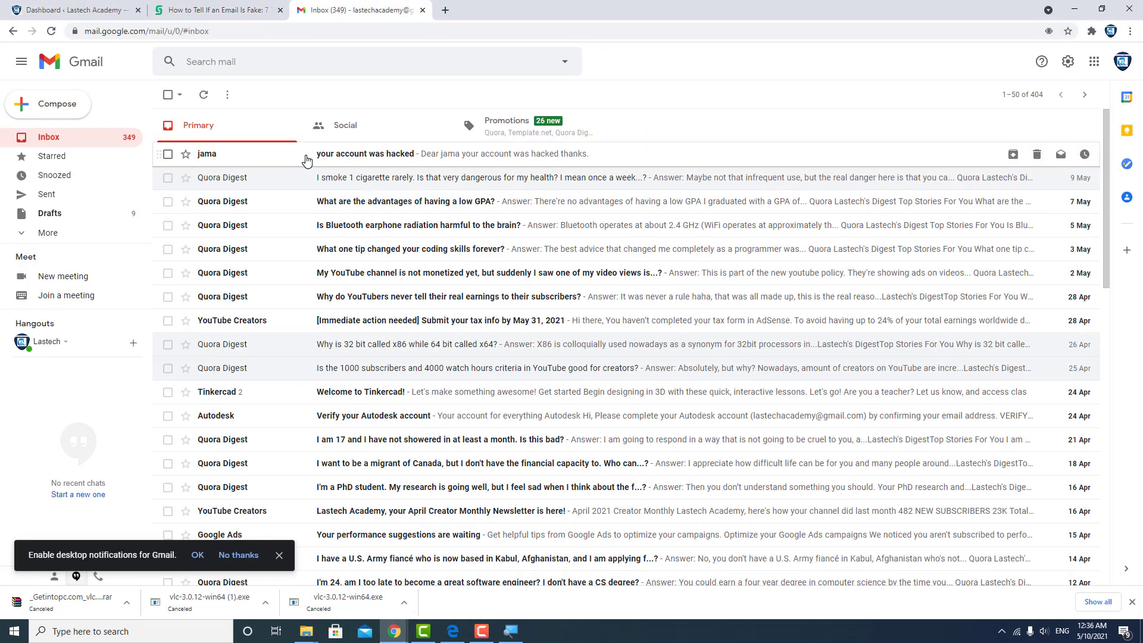
{"action": "left_click", "coordinate": [346, 155]}
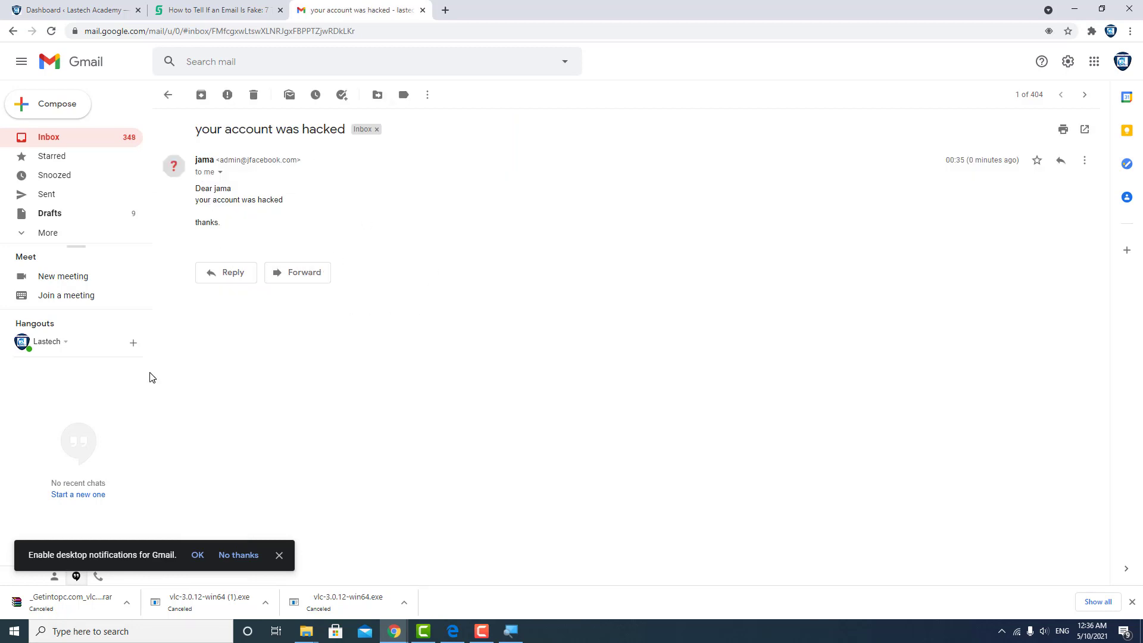
{"action": "key", "text": "ctrl+plus"}
{"action": "key", "text": "ctrl+plus"}
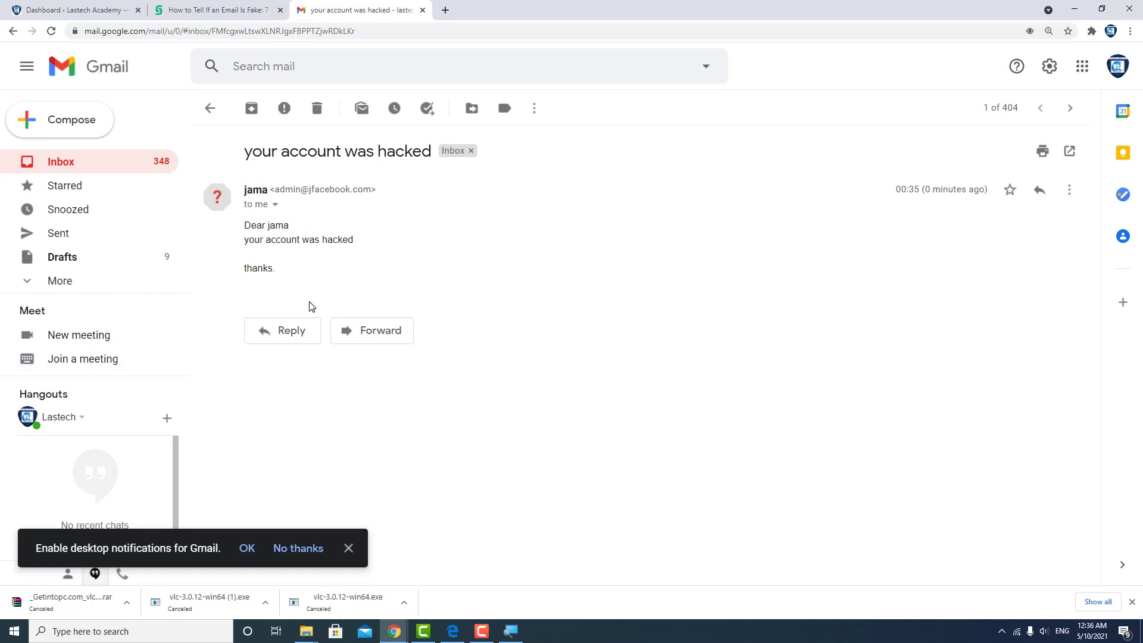
{"action": "left_click_drag", "start_coordinate": [276, 268], "coordinate": [230, 278]}
{"action": "left_click", "coordinate": [217, 11]}
{"action": "scroll", "coordinate": [377, 232], "scroll_direction": "up", "scroll_amount": 8}
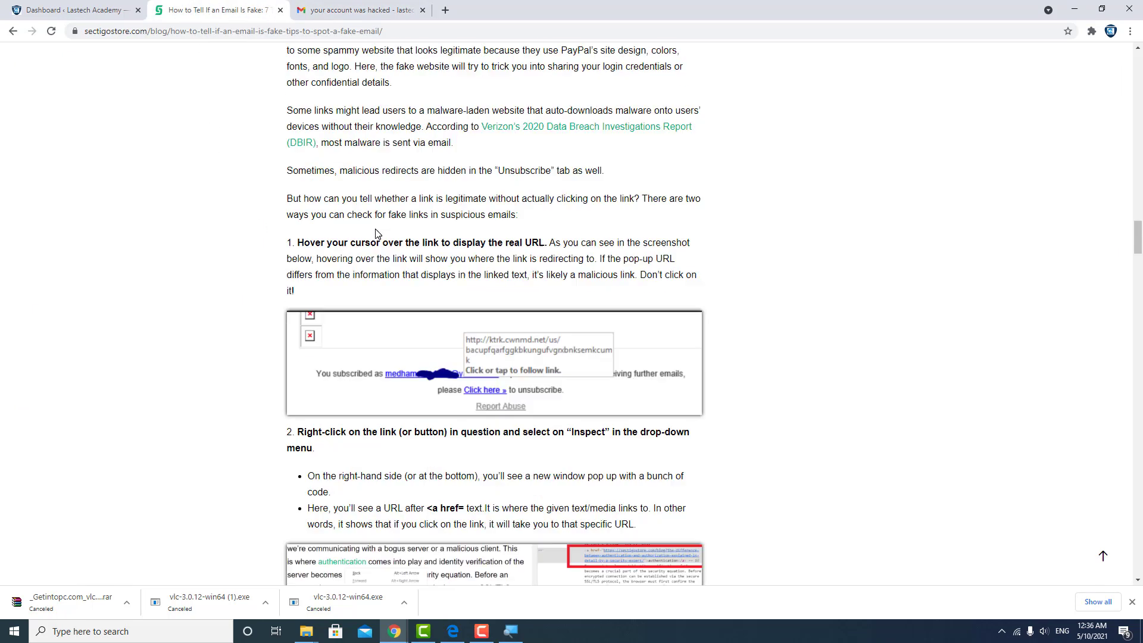
{"action": "scroll", "coordinate": [375, 223], "scroll_direction": "up", "scroll_amount": 5}
{"action": "scroll", "coordinate": [375, 215], "scroll_direction": "up", "scroll_amount": 5}
{"action": "scroll", "coordinate": [375, 208], "scroll_direction": "up", "scroll_amount": 5}
{"action": "scroll", "coordinate": [374, 207], "scroll_direction": "up", "scroll_amount": 4}
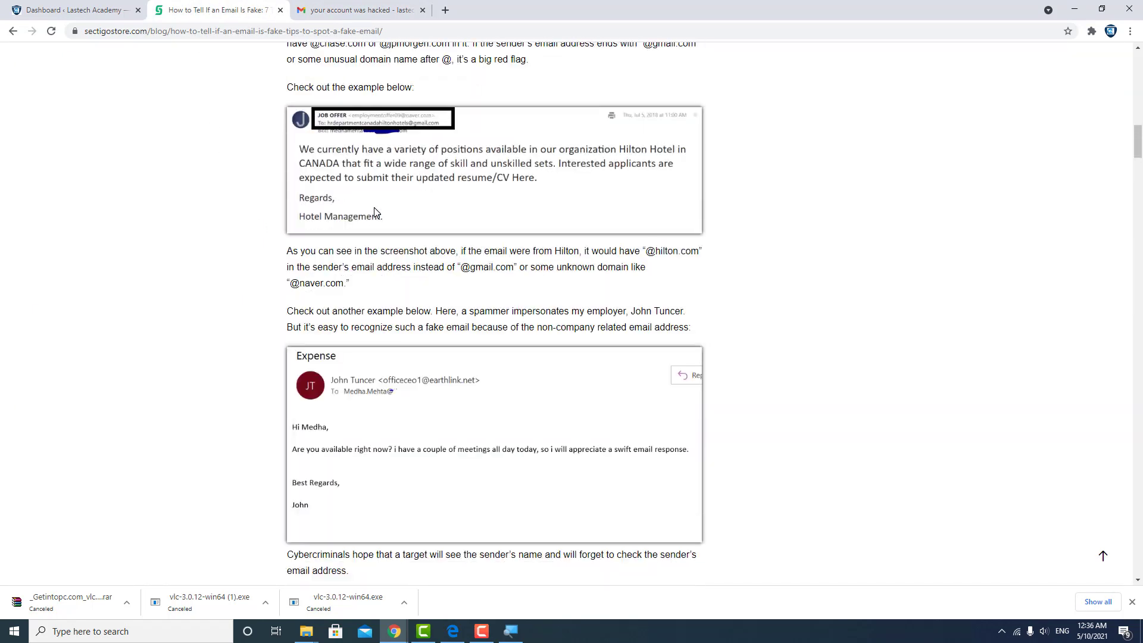
{"action": "scroll", "coordinate": [374, 208], "scroll_direction": "up", "scroll_amount": 8}
{"action": "scroll", "coordinate": [375, 207], "scroll_direction": "up", "scroll_amount": 3}
{"action": "scroll", "coordinate": [374, 206], "scroll_direction": "down", "scroll_amount": 3}
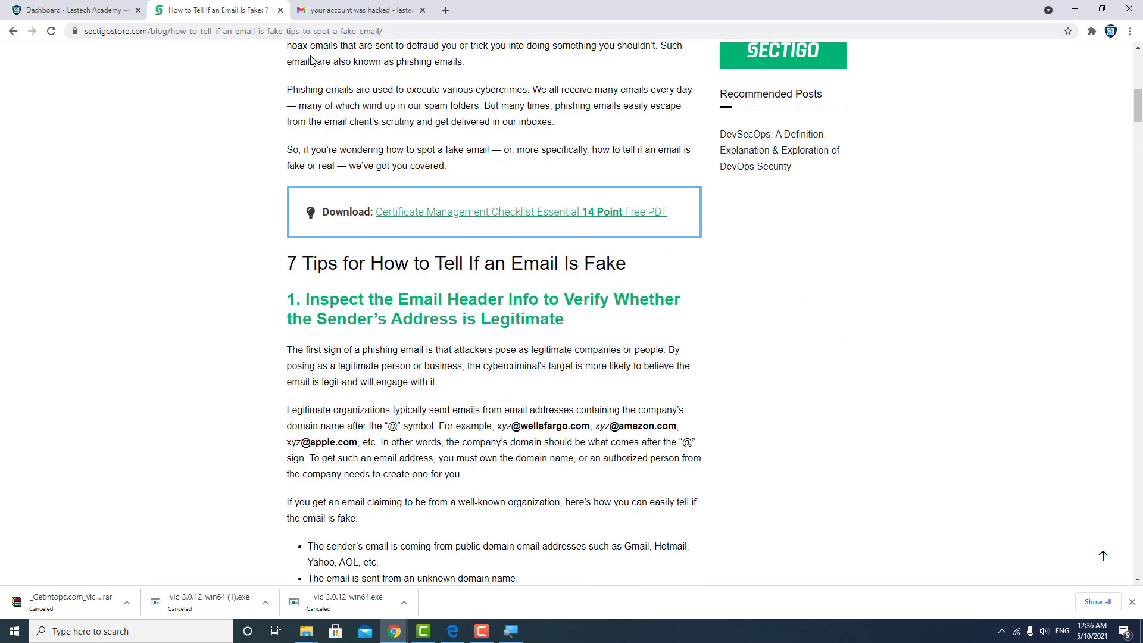
Highlight the sender name 'jama' and the domain after the @ in the hacked-account email.
{"action": "left_click", "coordinate": [321, 9]}
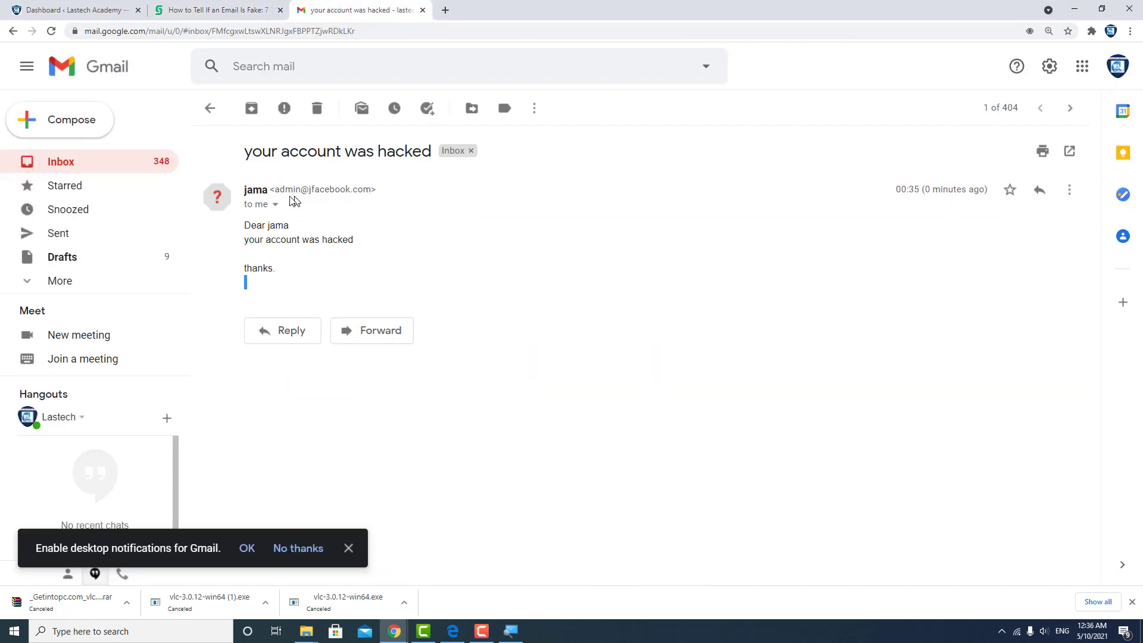
{"action": "double_click", "coordinate": [256, 190]}
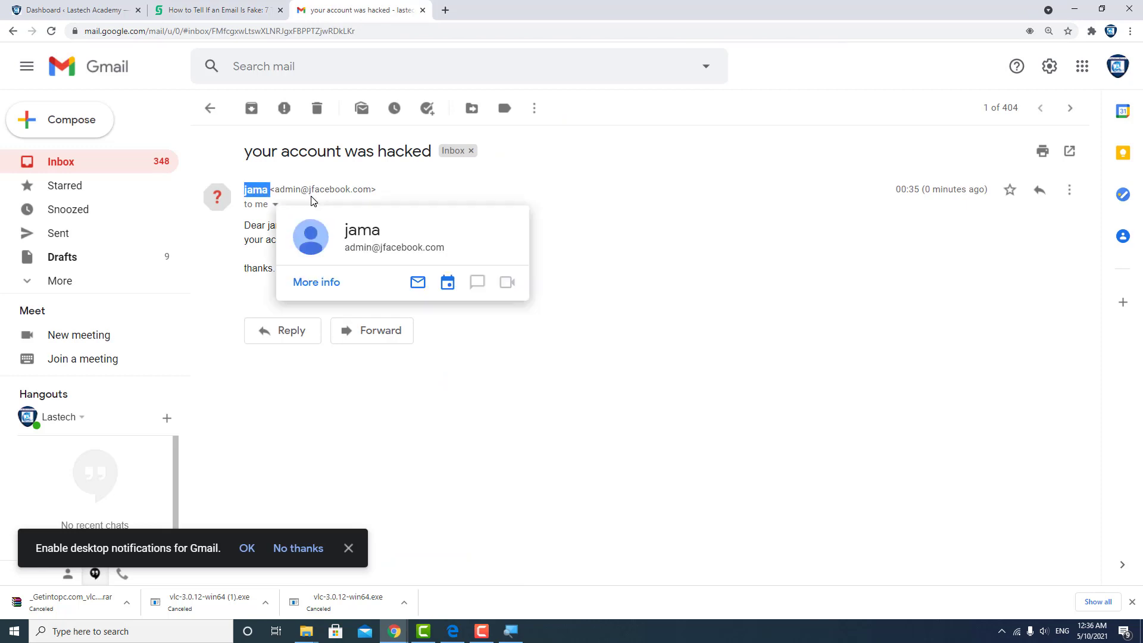
{"action": "left_click", "coordinate": [312, 200]}
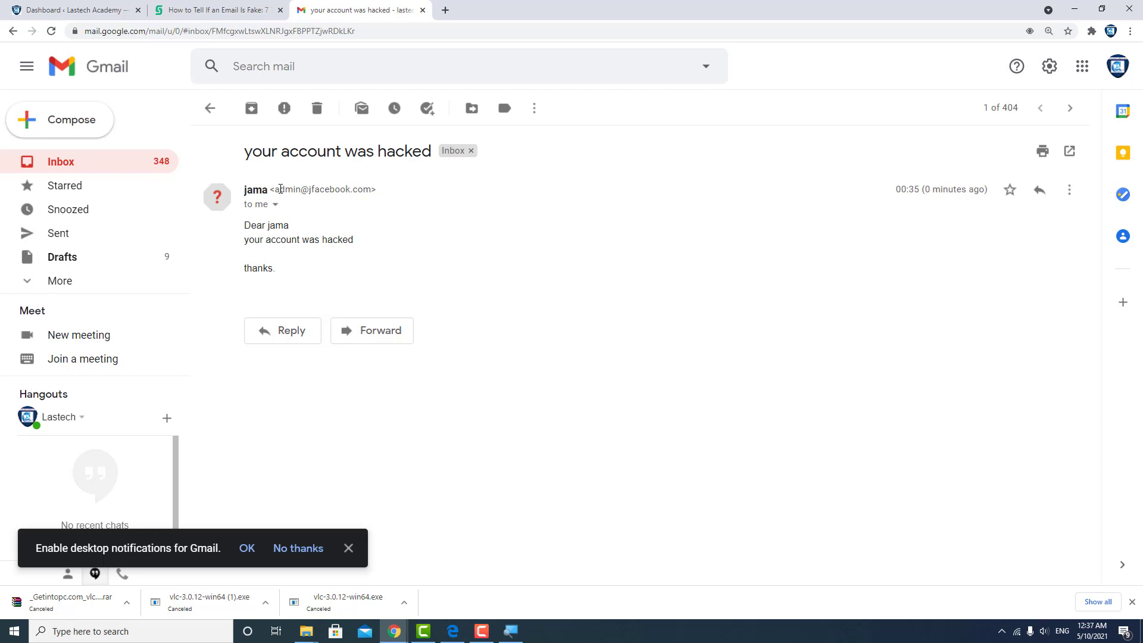
{"action": "left_click_drag", "start_coordinate": [310, 190], "coordinate": [376, 190]}
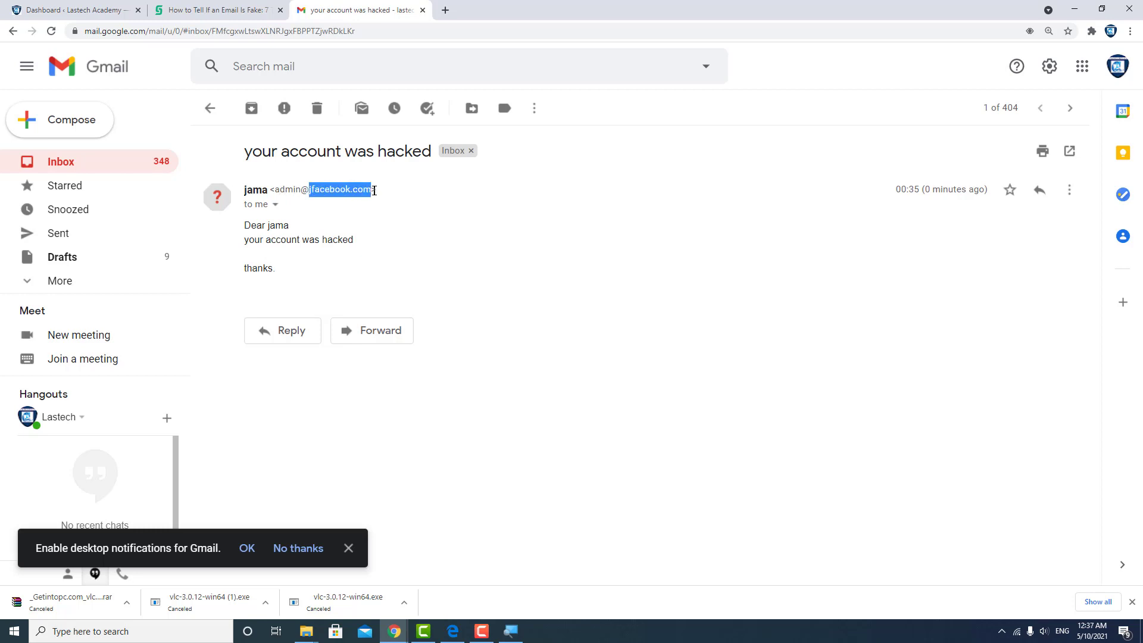
Expand the sender details and highlight from, recipient and reply-to addresses showing jfacebook.com.
{"action": "left_click", "coordinate": [275, 205]}
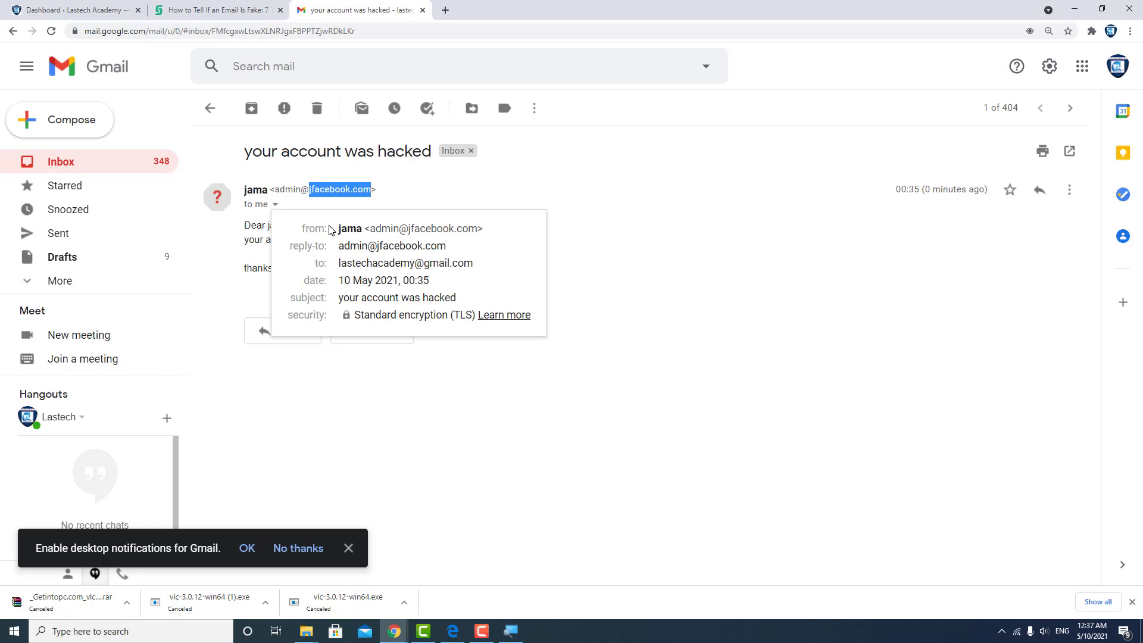
{"action": "left_click_drag", "start_coordinate": [338, 230], "coordinate": [492, 226]}
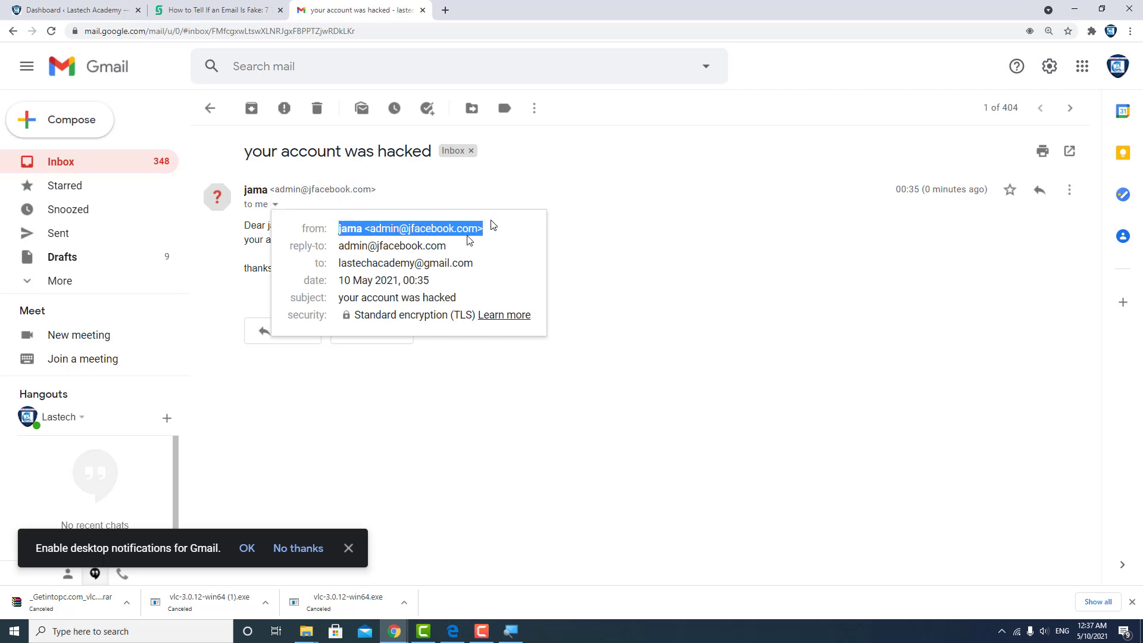
{"action": "left_click_drag", "start_coordinate": [351, 263], "coordinate": [475, 265]}
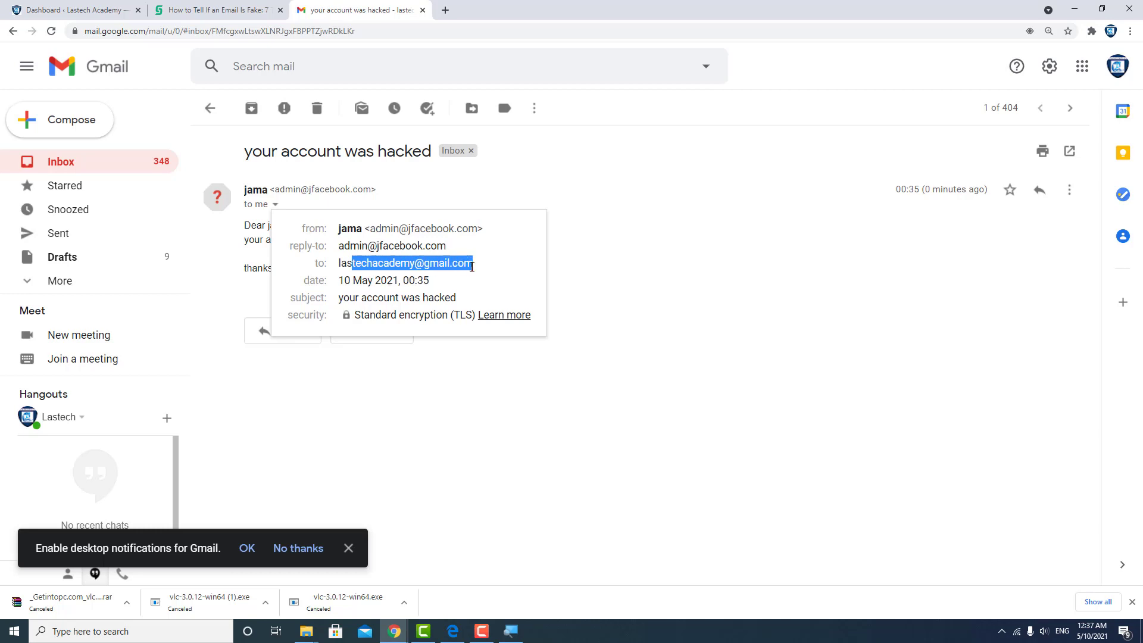
{"action": "left_click_drag", "start_coordinate": [339, 263], "coordinate": [475, 264]}
{"action": "left_click_drag", "start_coordinate": [339, 229], "coordinate": [459, 245]}
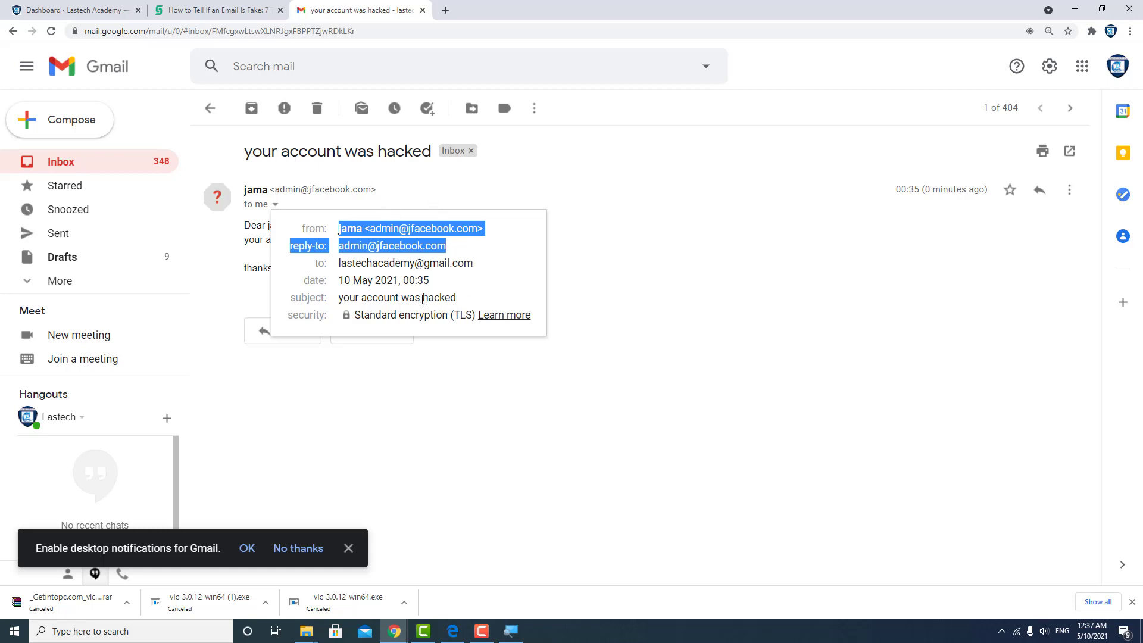
{"action": "left_click", "coordinate": [395, 245]}
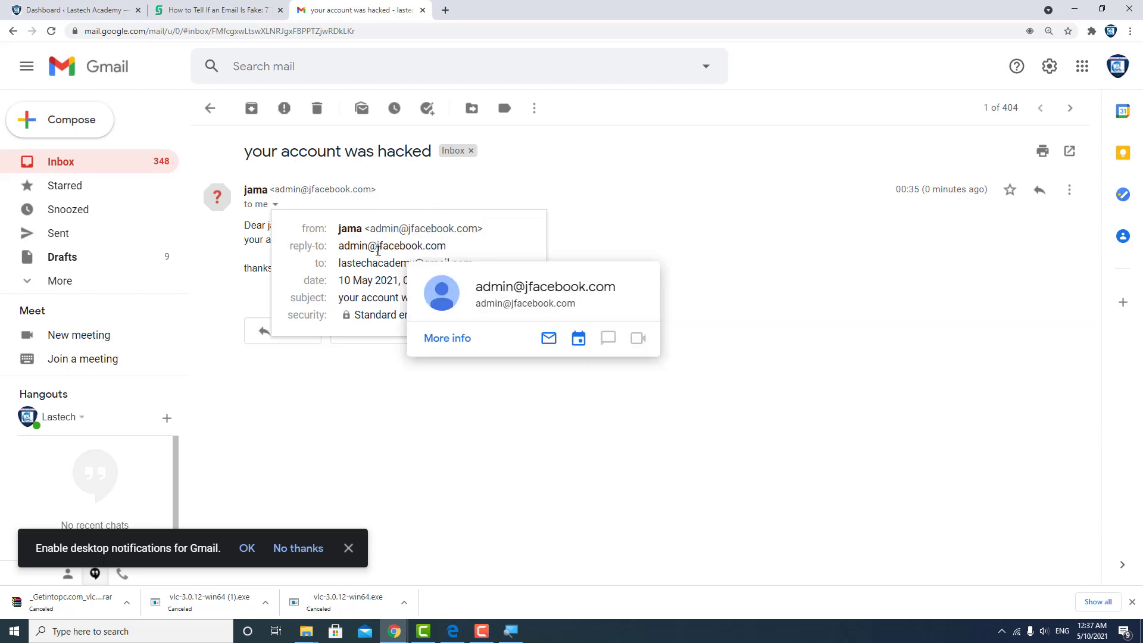
{"action": "left_click_drag", "start_coordinate": [378, 247], "coordinate": [447, 248]}
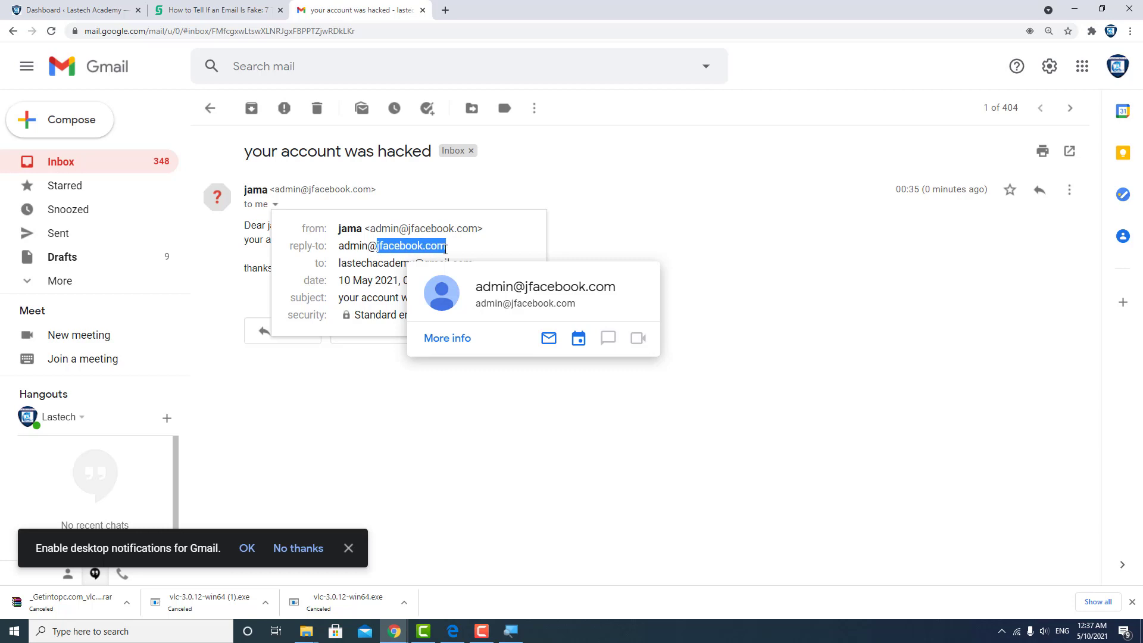
In a new tab, search Google for 'jfacebook.com', fixing typos, getting facebook.com results.
{"action": "left_click", "coordinate": [443, 10]}
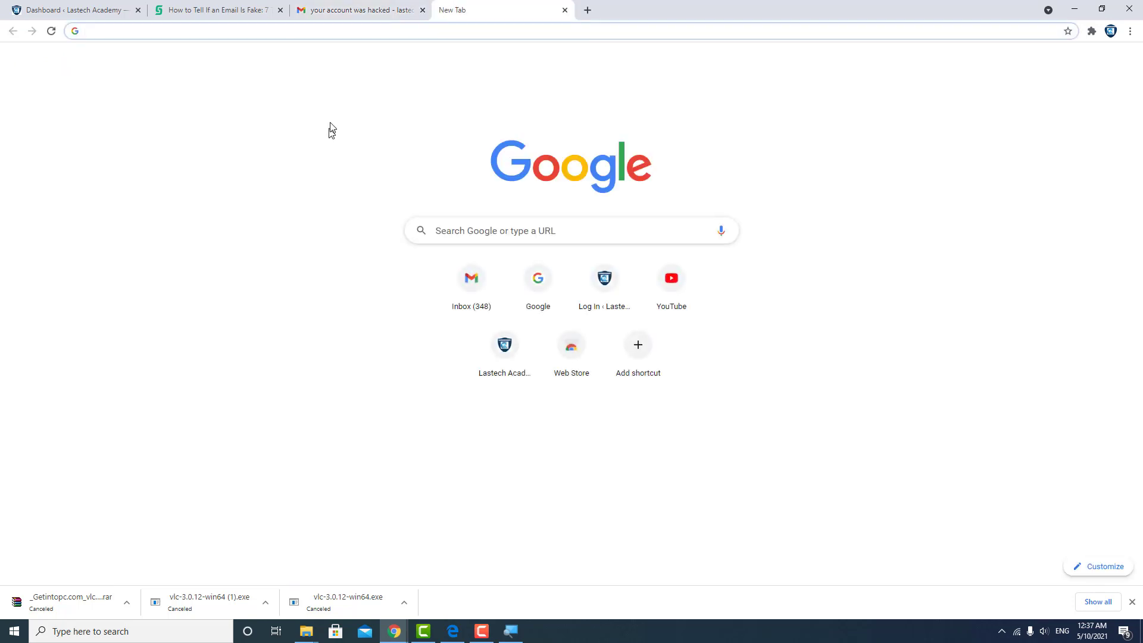
{"action": "type", "text": "goog"}
{"action": "key", "text": "Return"}
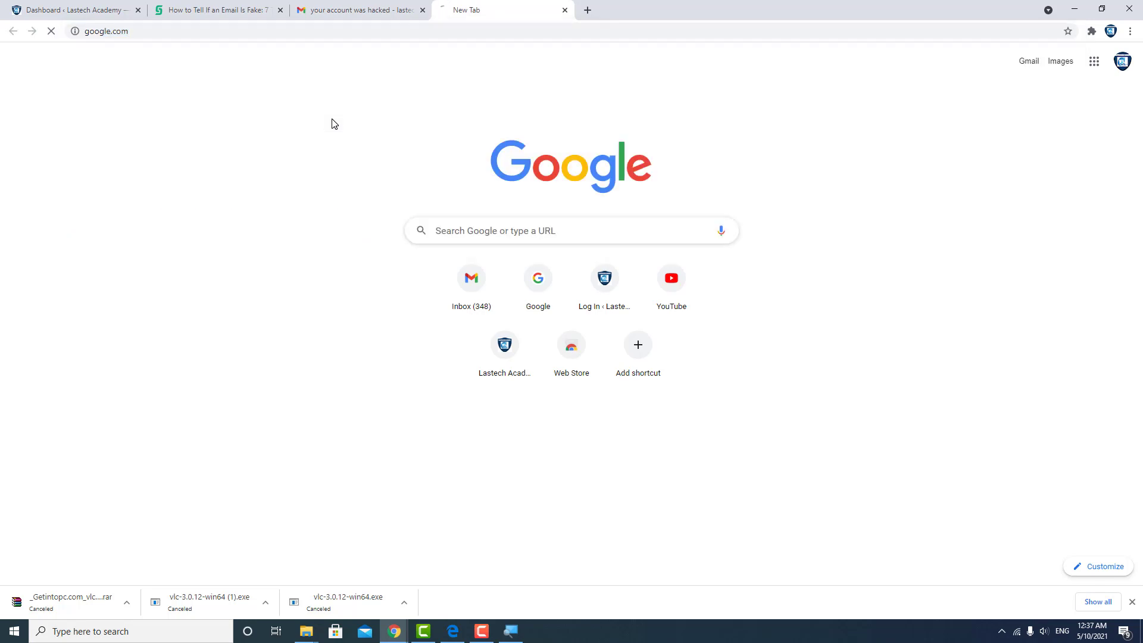
{"action": "type", "text": "jfa"}
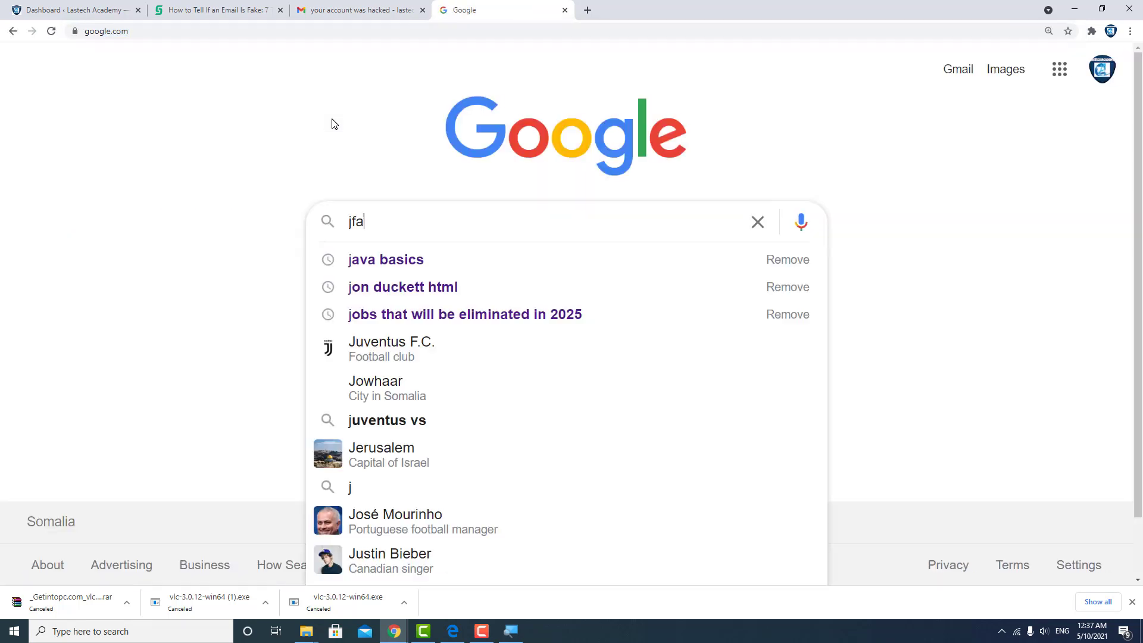
{"action": "type", "text": "ceooo"}
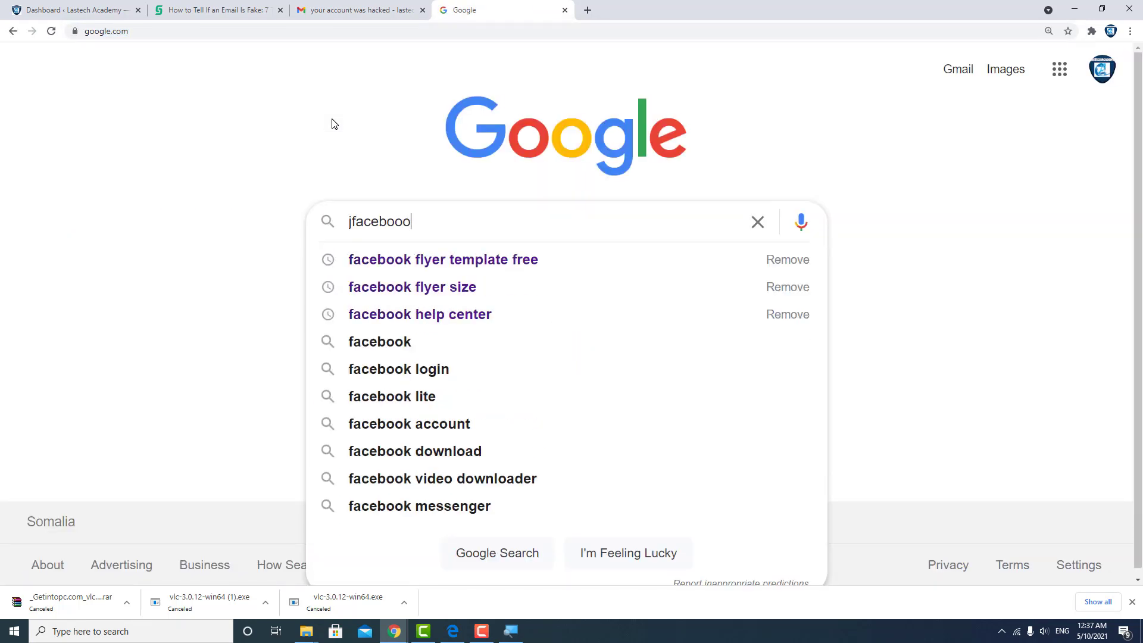
{"action": "key", "text": "BackSpace"}
{"action": "key", "text": "BackSpace"}
{"action": "type", "text": "k"}
{"action": "key", "text": "BackSpace"}
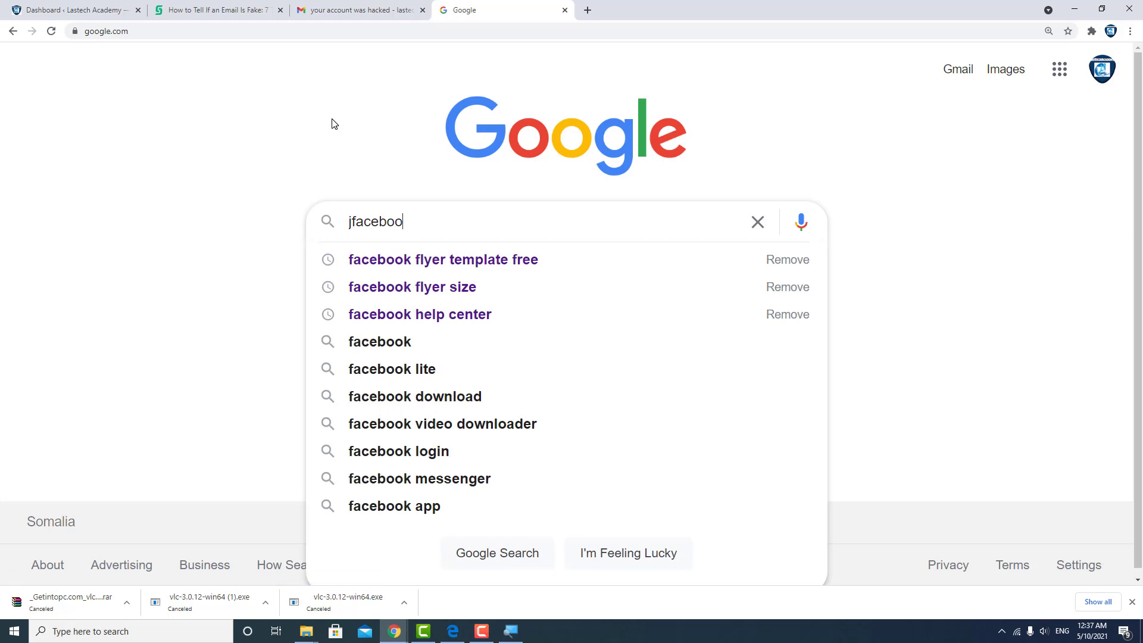
{"action": "type", "text": "l"}
{"action": "key", "text": "BackSpace"}
{"action": "type", "text": "l"}
{"action": "key", "text": "BackSpace"}
{"action": "type", "text": ".coo"}
{"action": "key", "text": "BackSpace"}
{"action": "key", "text": "BackSpace"}
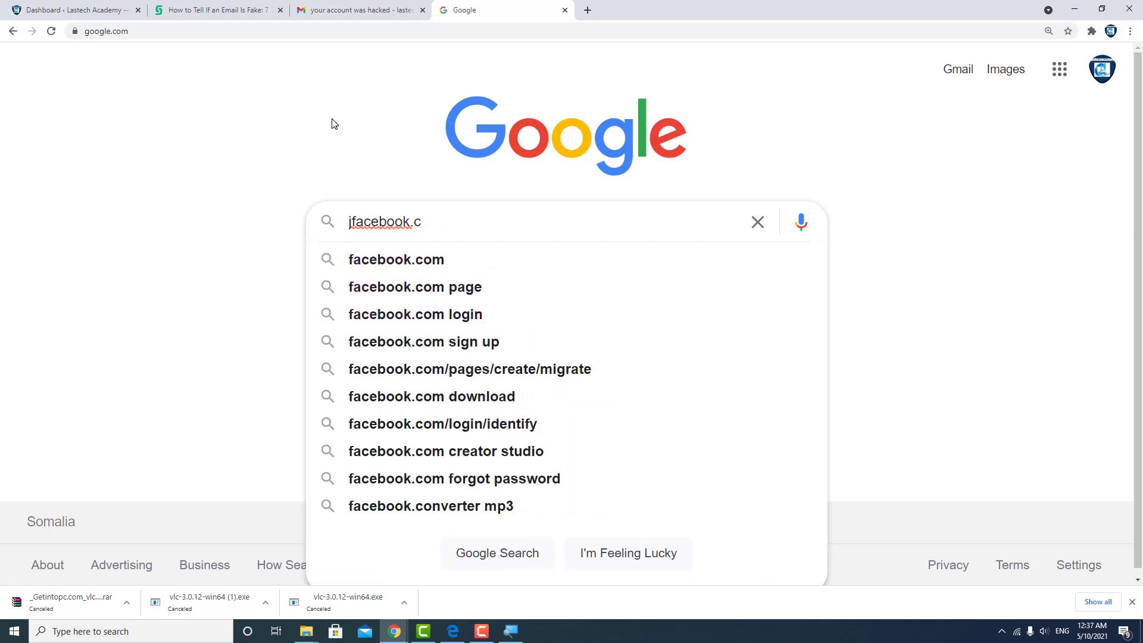
{"action": "type", "text": "om"}
{"action": "key", "text": "Return"}
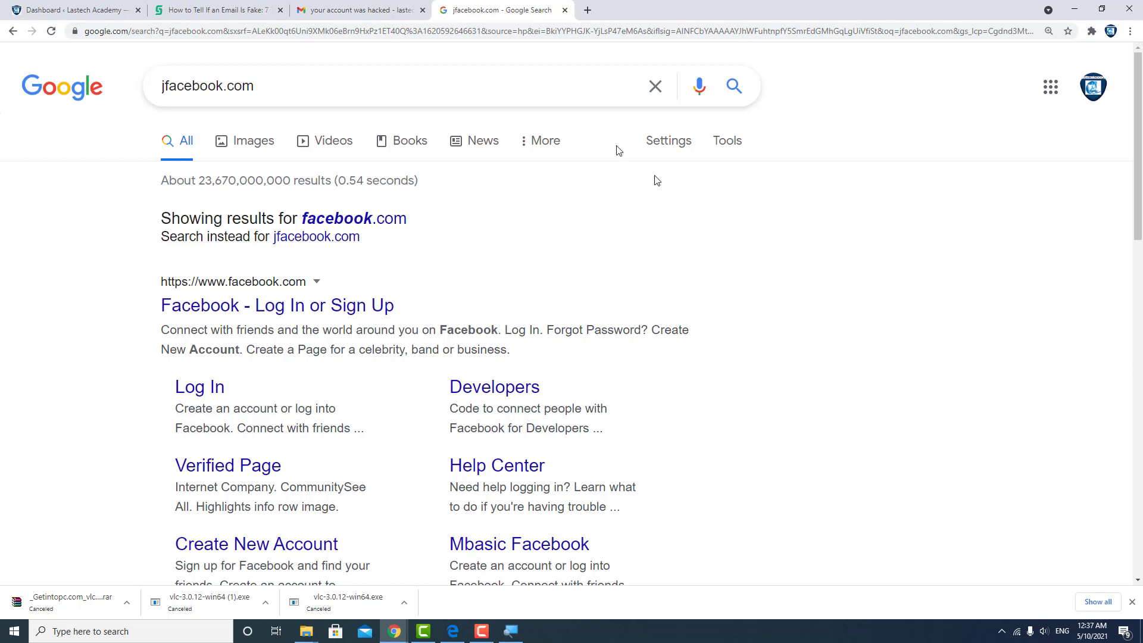
Select and clear text in the spoofed email, then return to the Sectigo article at tip 3.
{"action": "left_click", "coordinate": [327, 10]}
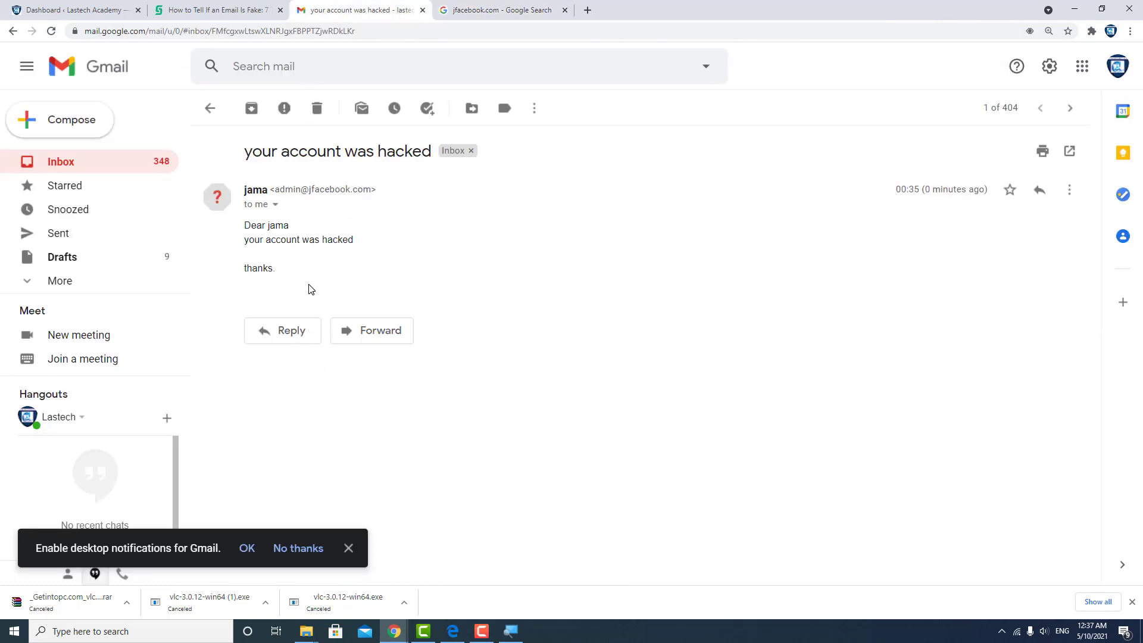
{"action": "left_click_drag", "start_coordinate": [304, 286], "coordinate": [236, 217]}
{"action": "left_click", "coordinate": [280, 282]}
{"action": "left_click", "coordinate": [218, 9]}
{"action": "scroll", "coordinate": [239, 195], "scroll_direction": "down", "scroll_amount": 3}
{"action": "scroll", "coordinate": [304, 268], "scroll_direction": "down", "scroll_amount": 3}
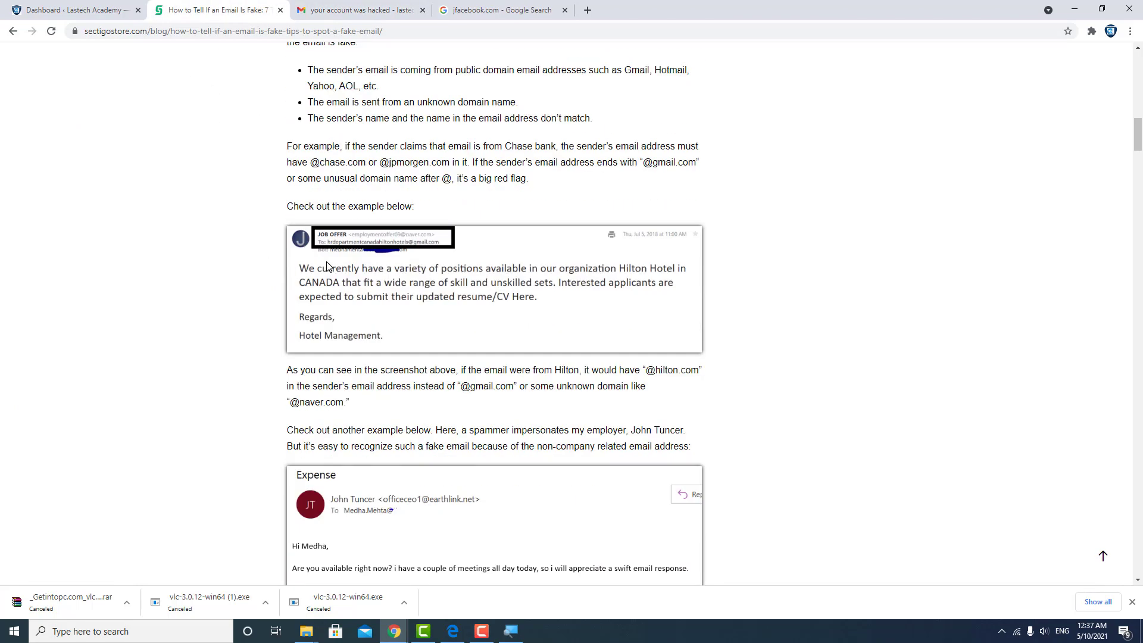
{"action": "scroll", "coordinate": [327, 267], "scroll_direction": "down", "scroll_amount": 3}
{"action": "scroll", "coordinate": [327, 267], "scroll_direction": "down", "scroll_amount": 3}
{"action": "scroll", "coordinate": [314, 210], "scroll_direction": "down", "scroll_amount": 3}
{"action": "scroll", "coordinate": [311, 207], "scroll_direction": "down", "scroll_amount": 3}
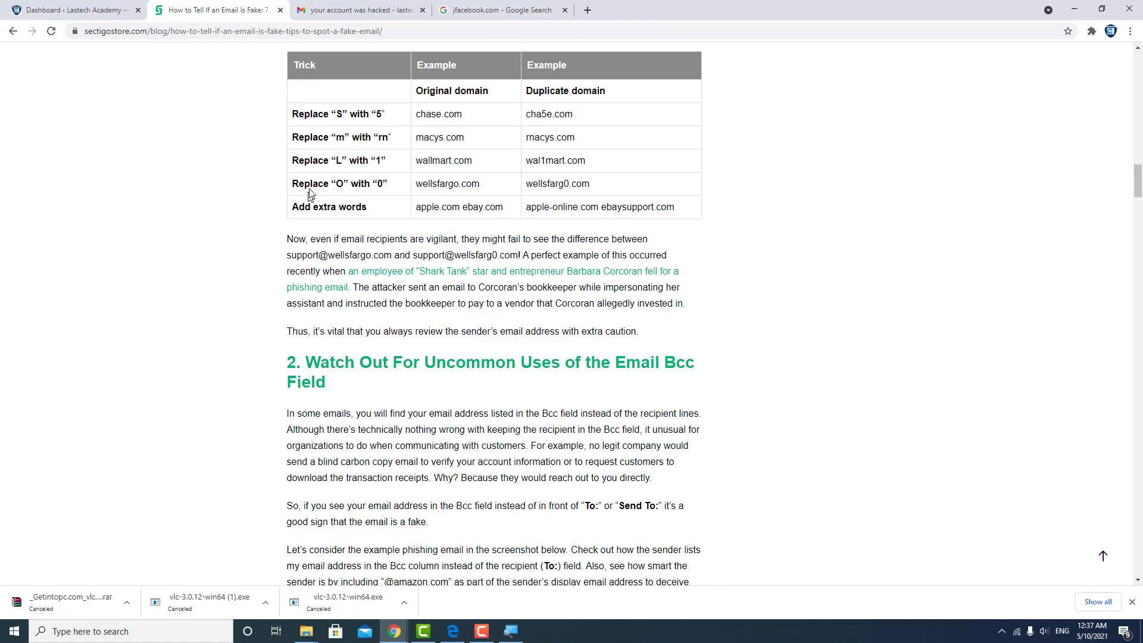
{"action": "scroll", "coordinate": [307, 204], "scroll_direction": "down", "scroll_amount": 4}
{"action": "scroll", "coordinate": [288, 89], "scroll_direction": "down", "scroll_amount": 1}
{"action": "scroll", "coordinate": [290, 94], "scroll_direction": "down", "scroll_amount": 2}
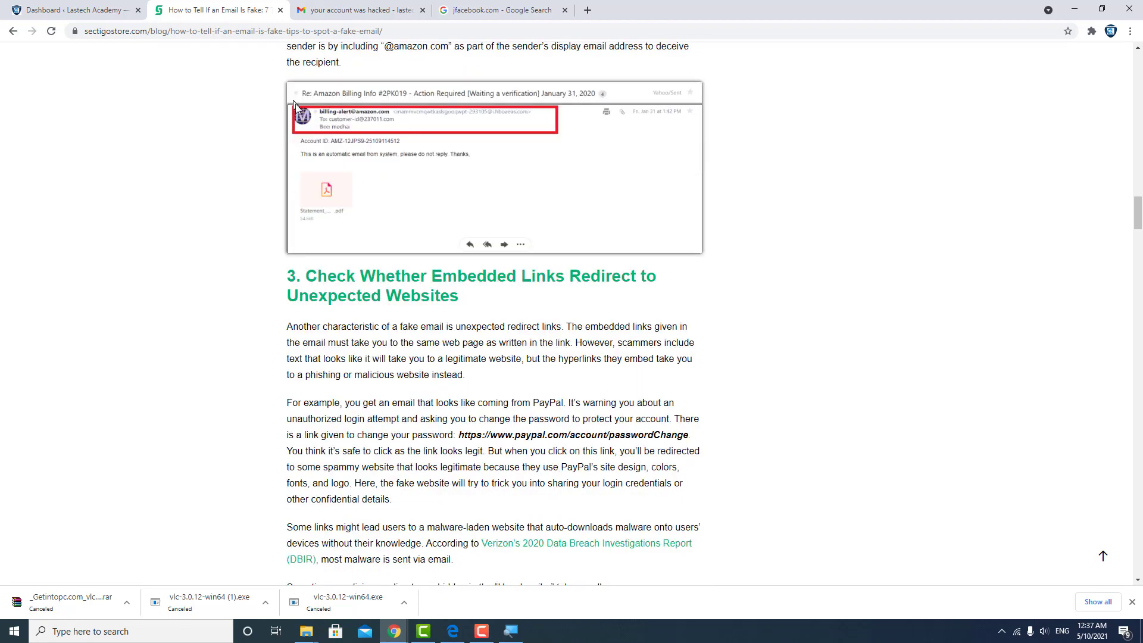
{"action": "scroll", "coordinate": [381, 82], "scroll_direction": "down", "scroll_amount": 1}
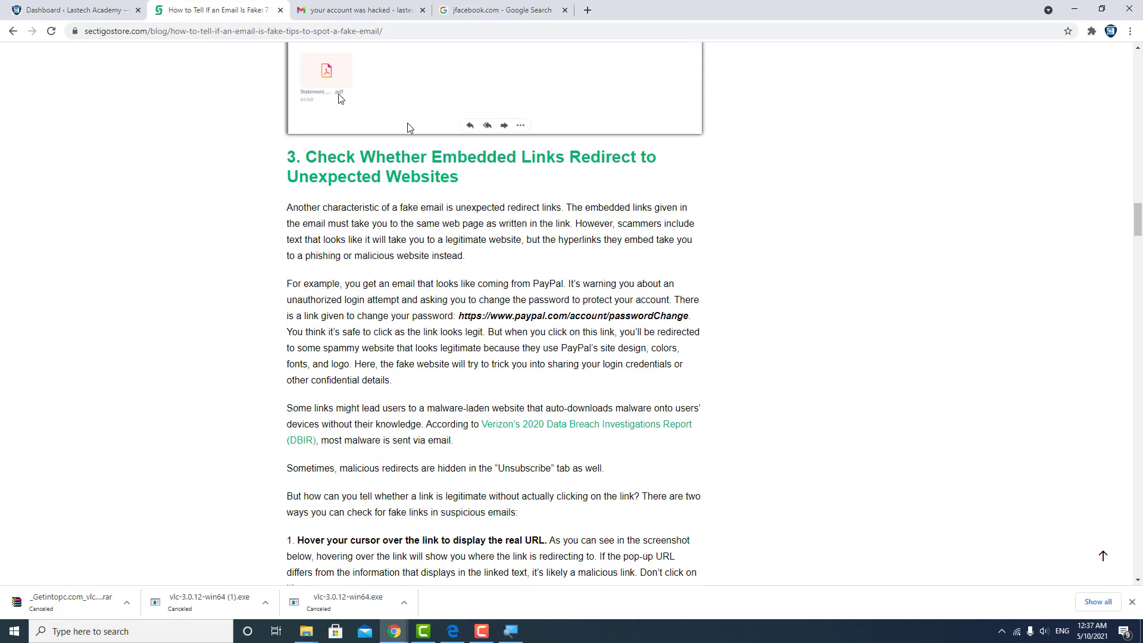
Select part of the spoofed email's body sentence and inspect it in Chrome DevTools.
{"action": "left_click", "coordinate": [362, 10]}
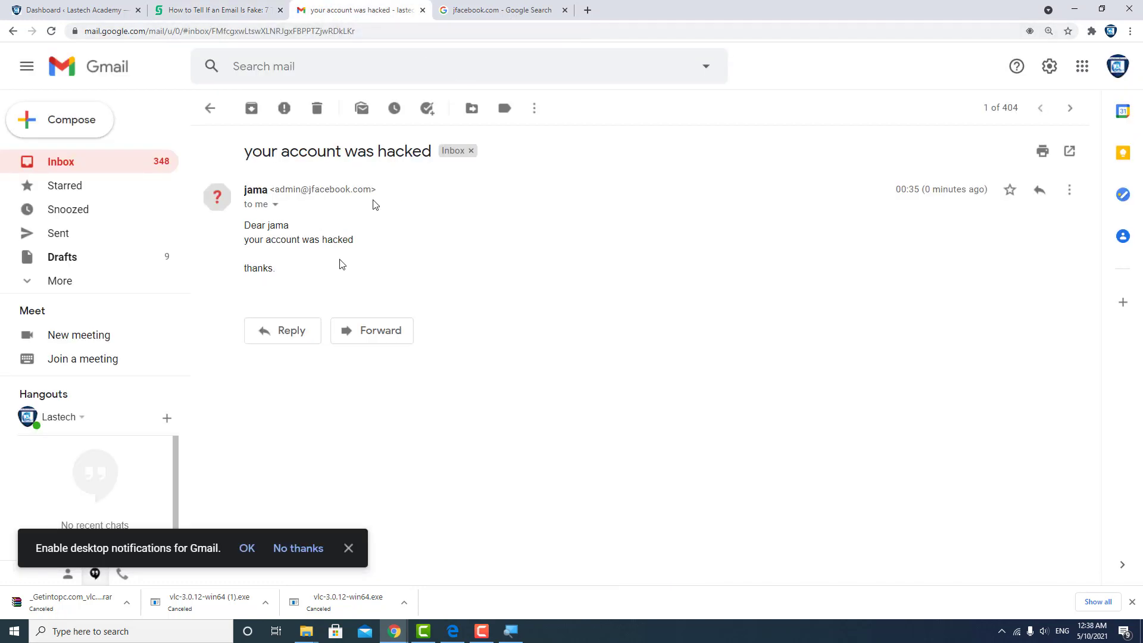
{"action": "left_click_drag", "start_coordinate": [262, 238], "coordinate": [348, 240]}
{"action": "right_click", "coordinate": [346, 239]}
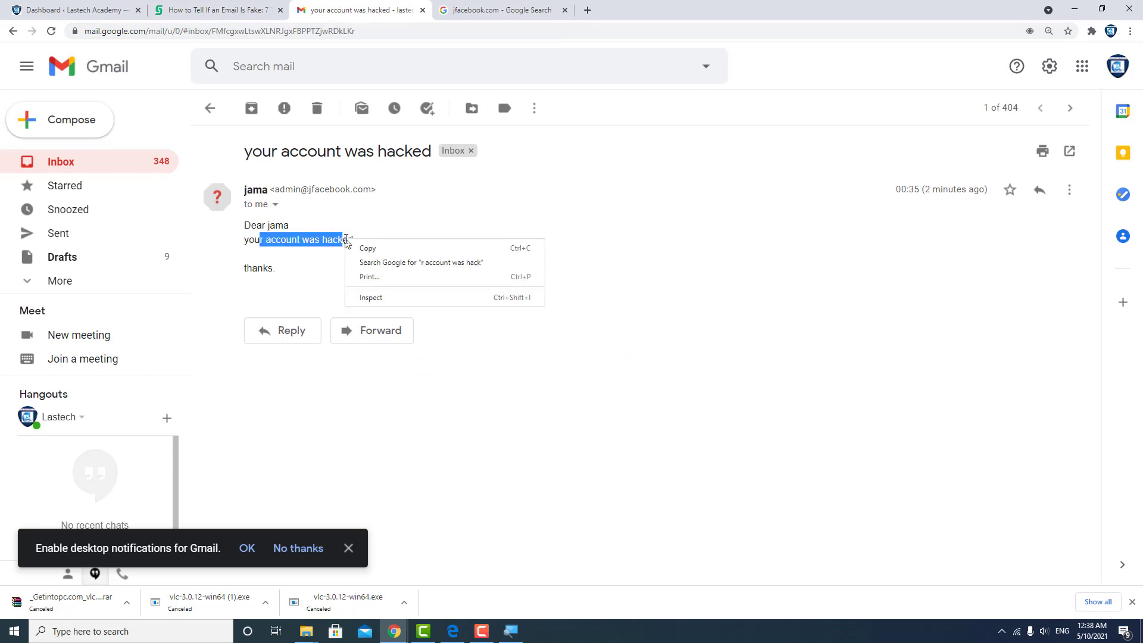
{"action": "left_click", "coordinate": [395, 296]}
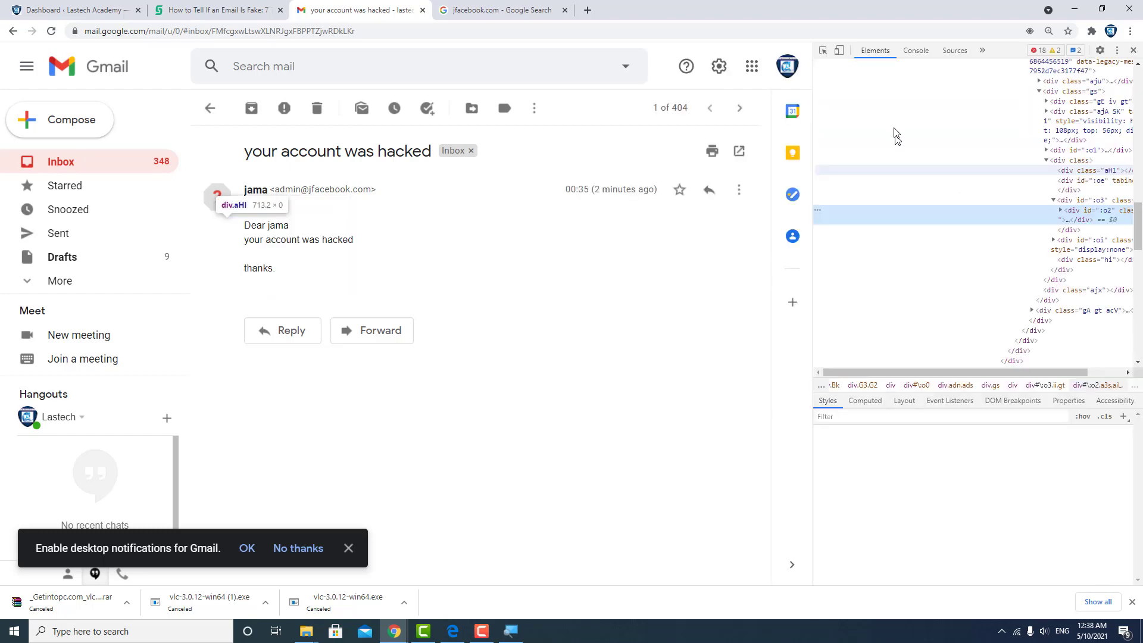
{"action": "scroll", "coordinate": [1009, 224], "scroll_direction": "up", "scroll_amount": 6}
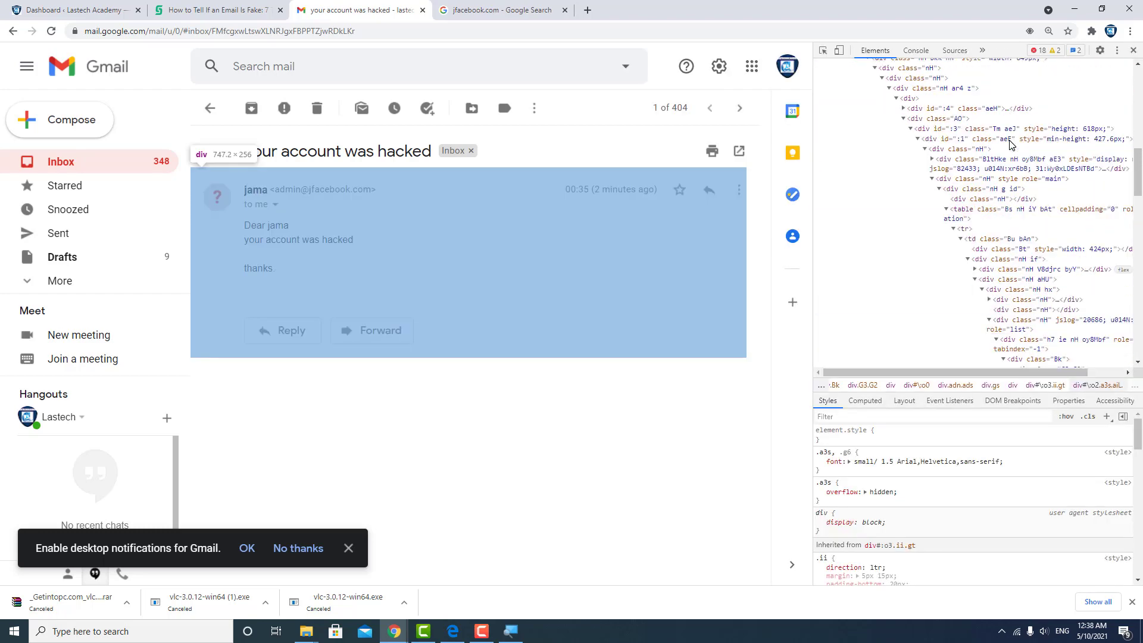
{"action": "scroll", "coordinate": [1010, 179], "scroll_direction": "up", "scroll_amount": 5}
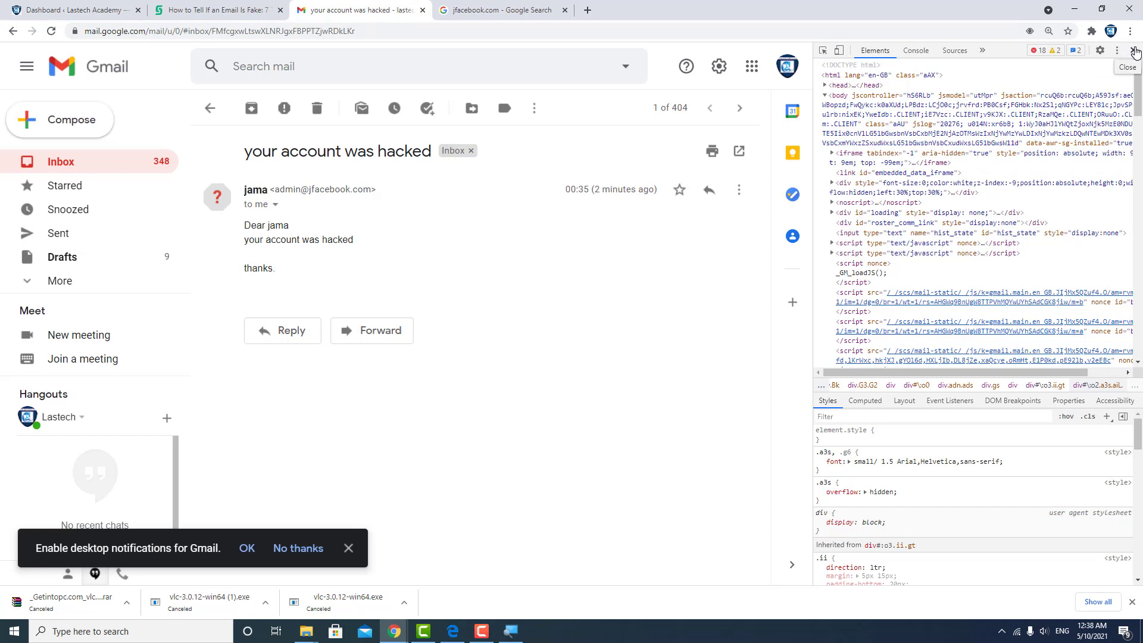
{"action": "left_click", "coordinate": [1132, 50]}
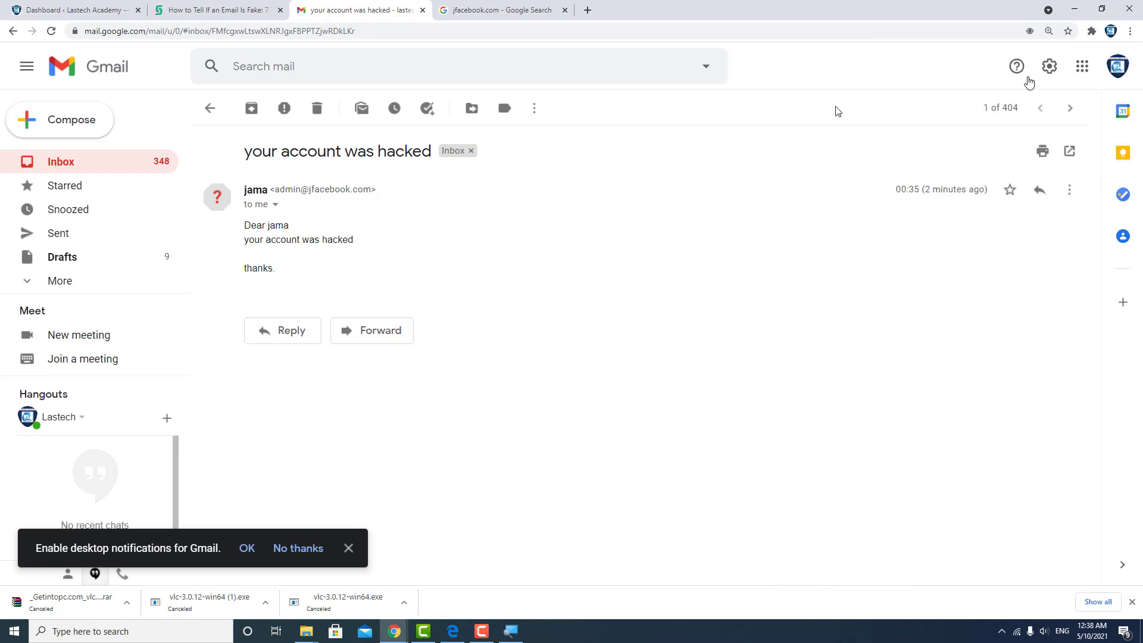
{"action": "right_click", "coordinate": [287, 232]}
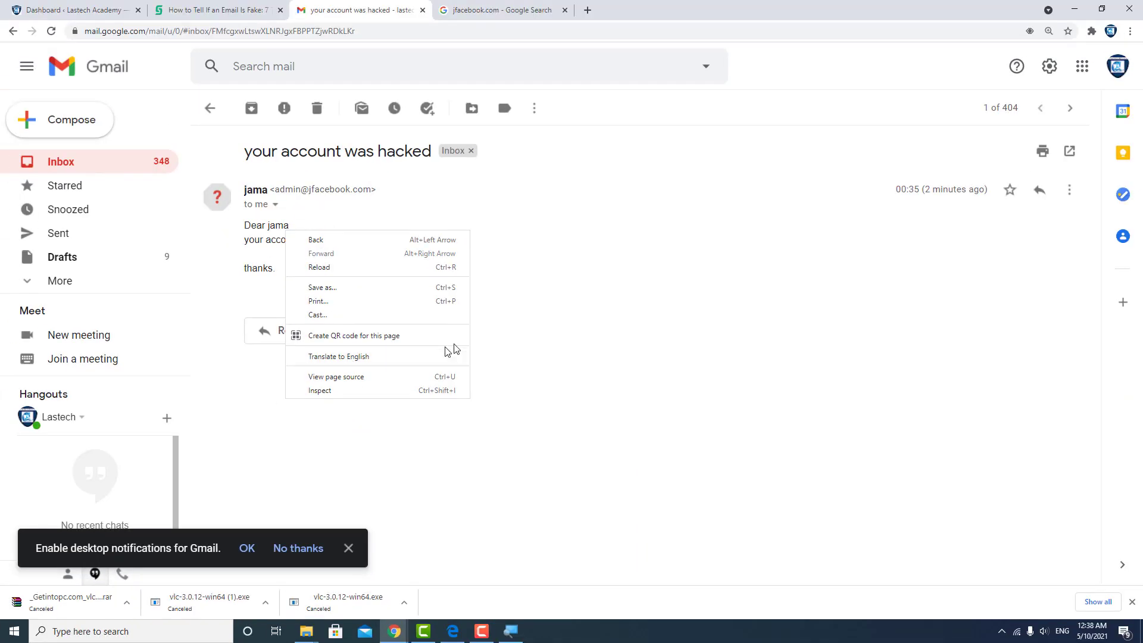
{"action": "left_click", "coordinate": [540, 299]}
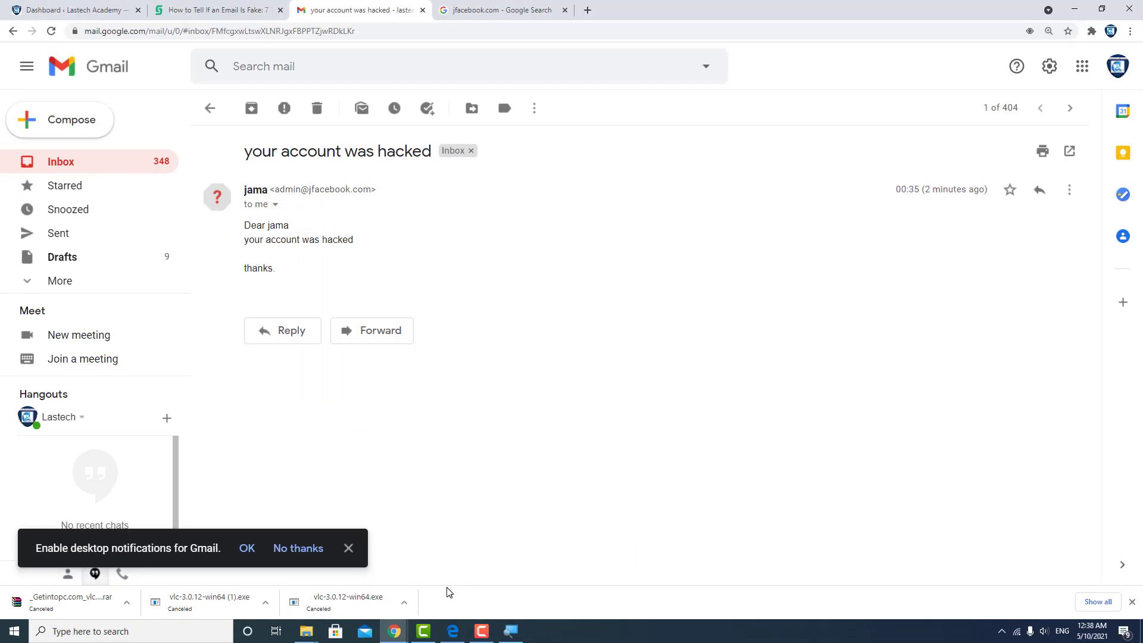
{"action": "left_click", "coordinate": [395, 632]}
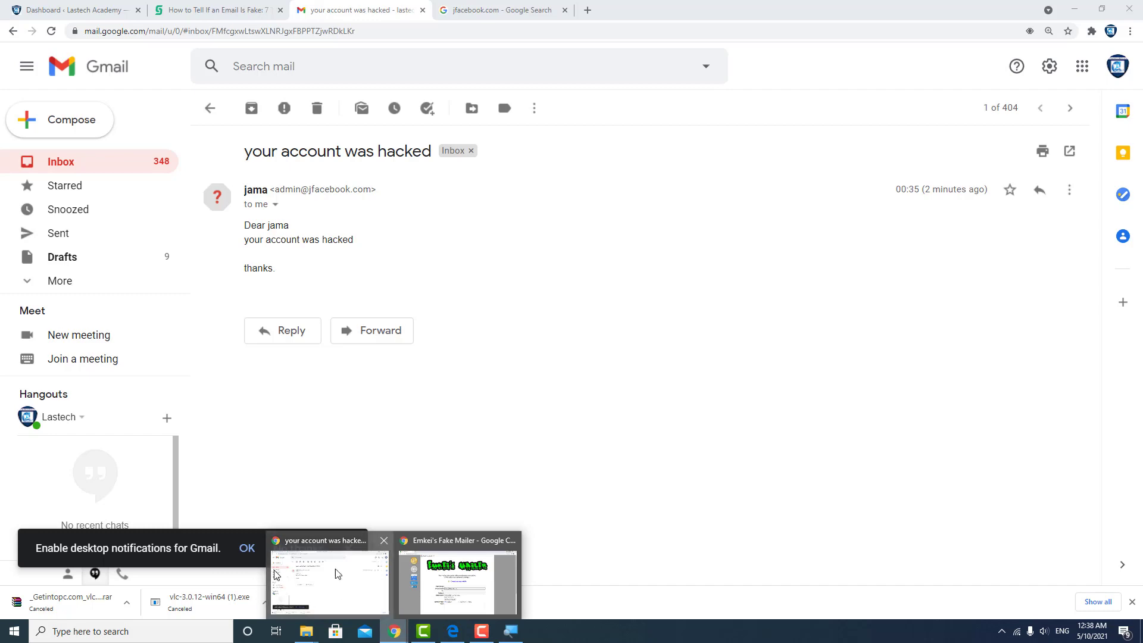
{"action": "left_click", "coordinate": [329, 583]}
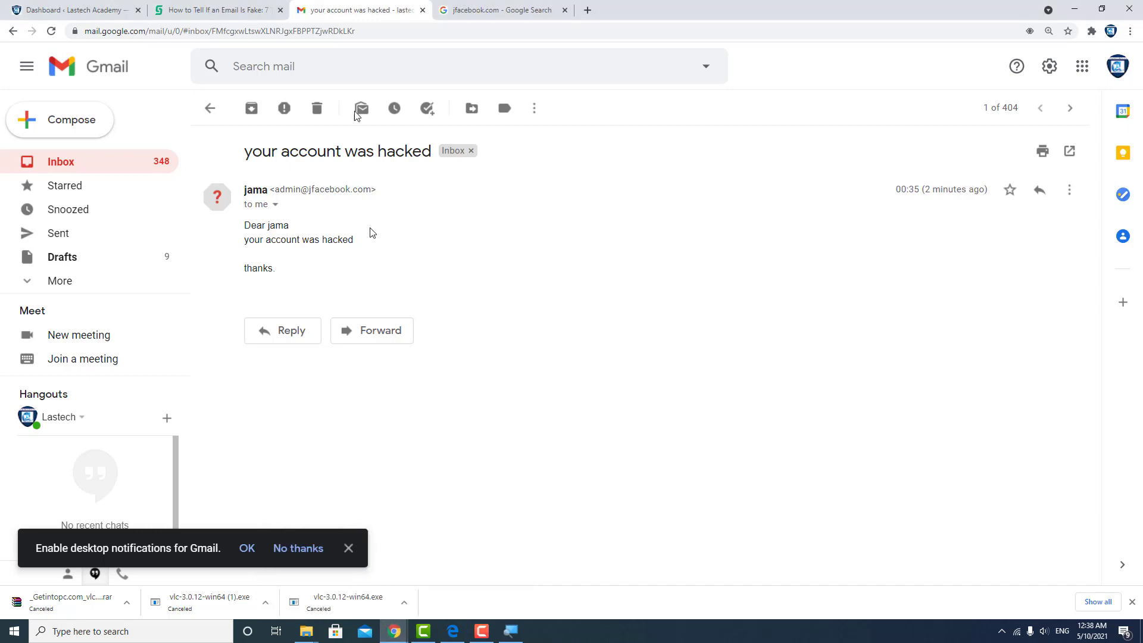
{"action": "left_click", "coordinate": [217, 11]}
{"action": "scroll", "coordinate": [406, 254], "scroll_direction": "down", "scroll_amount": 3}
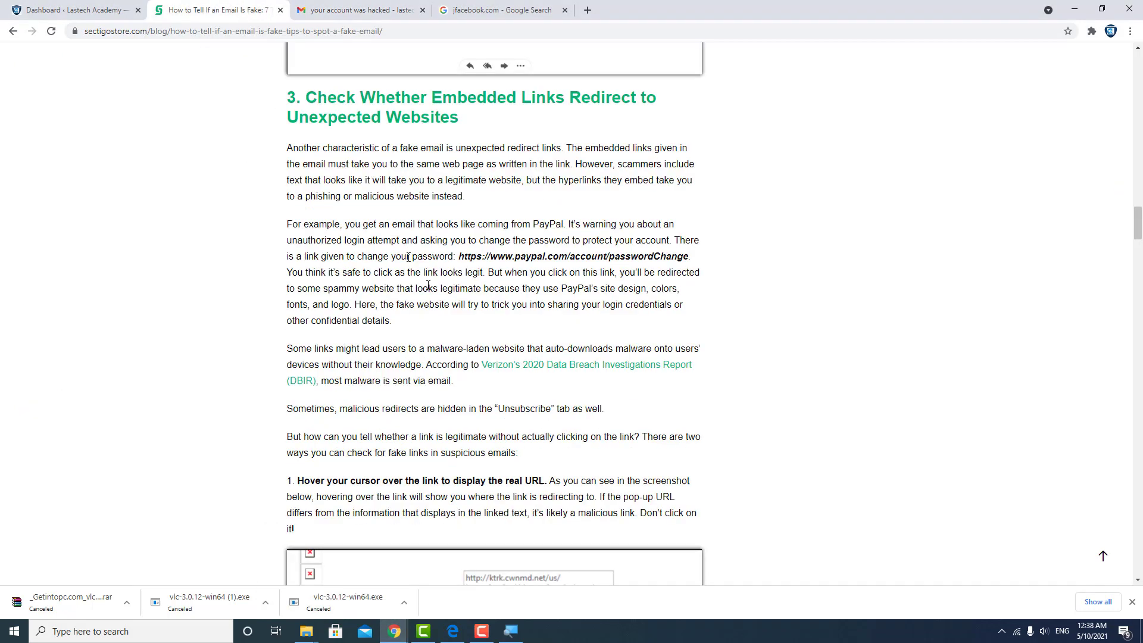
{"action": "scroll", "coordinate": [419, 253], "scroll_direction": "down", "scroll_amount": 5}
{"action": "scroll", "coordinate": [432, 254], "scroll_direction": "down", "scroll_amount": 5}
{"action": "scroll", "coordinate": [435, 251], "scroll_direction": "down", "scroll_amount": 3}
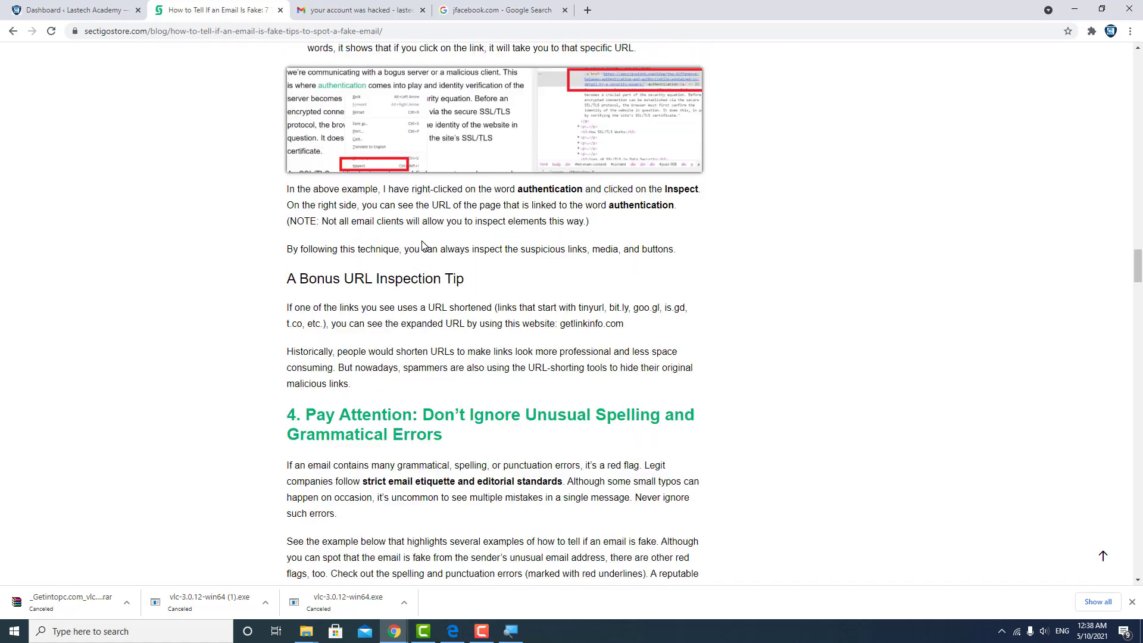
{"action": "scroll", "coordinate": [415, 219], "scroll_direction": "down", "scroll_amount": 3}
{"action": "scroll", "coordinate": [416, 215], "scroll_direction": "down", "scroll_amount": 3}
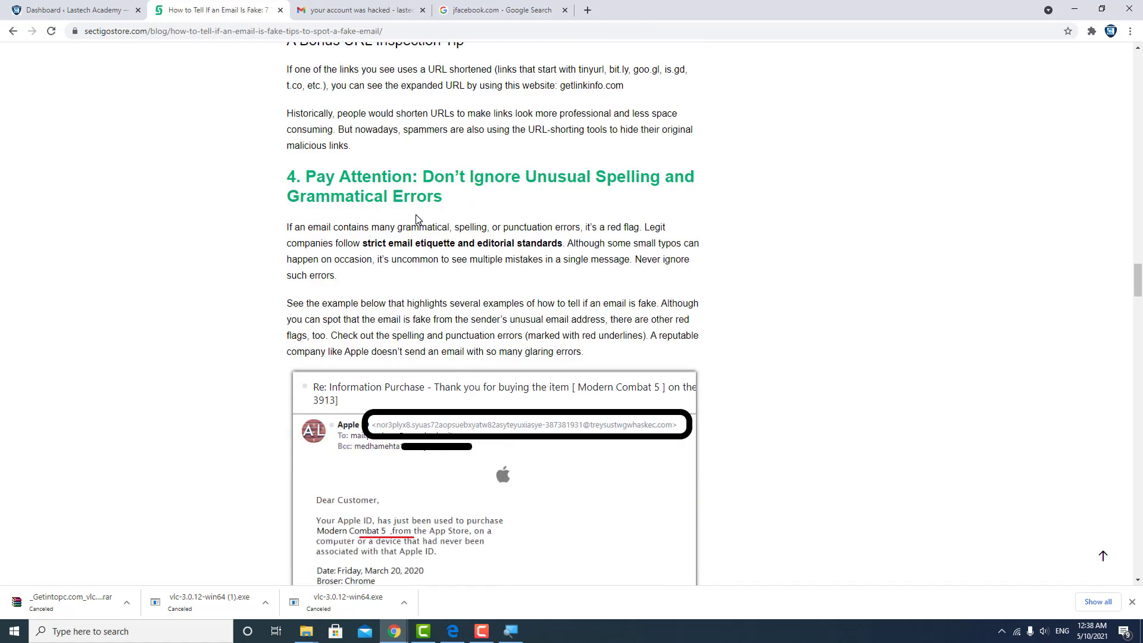
{"action": "scroll", "coordinate": [415, 215], "scroll_direction": "down", "scroll_amount": 2}
{"action": "scroll", "coordinate": [415, 215], "scroll_direction": "down", "scroll_amount": 5}
{"action": "scroll", "coordinate": [415, 215], "scroll_direction": "down", "scroll_amount": 4}
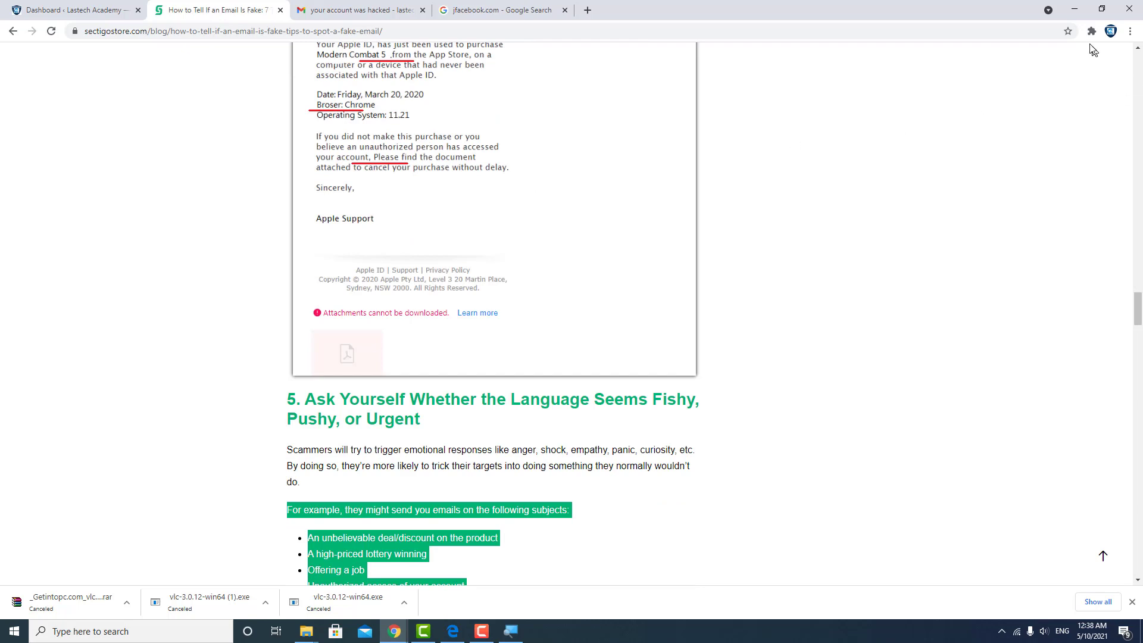
{"action": "left_click", "coordinate": [357, 10]}
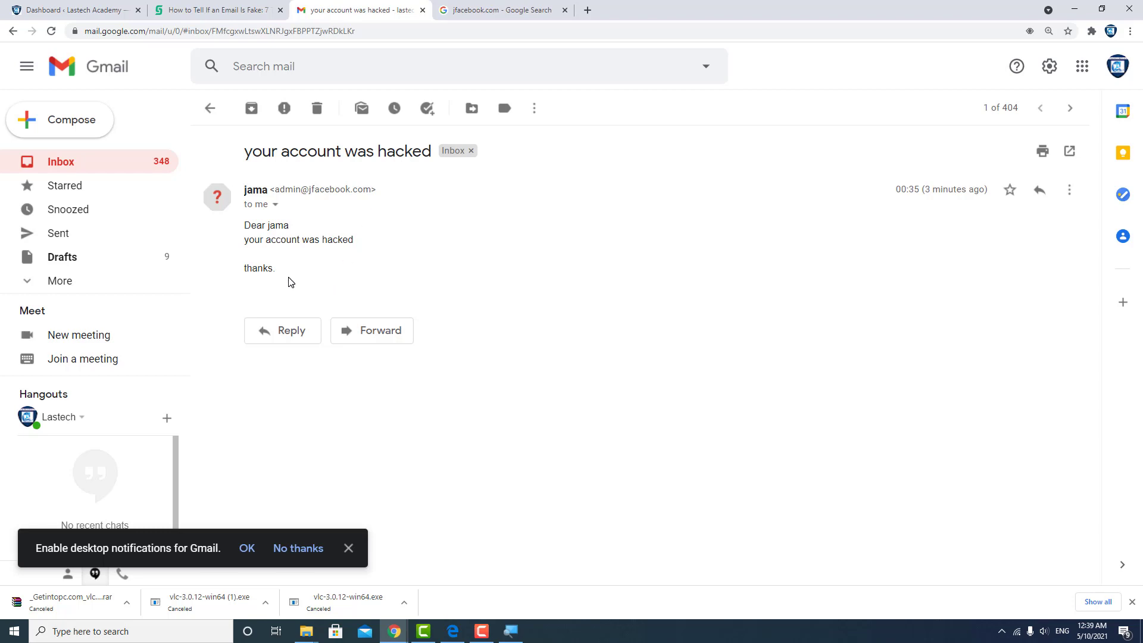
{"action": "left_click_drag", "start_coordinate": [288, 282], "coordinate": [223, 222]}
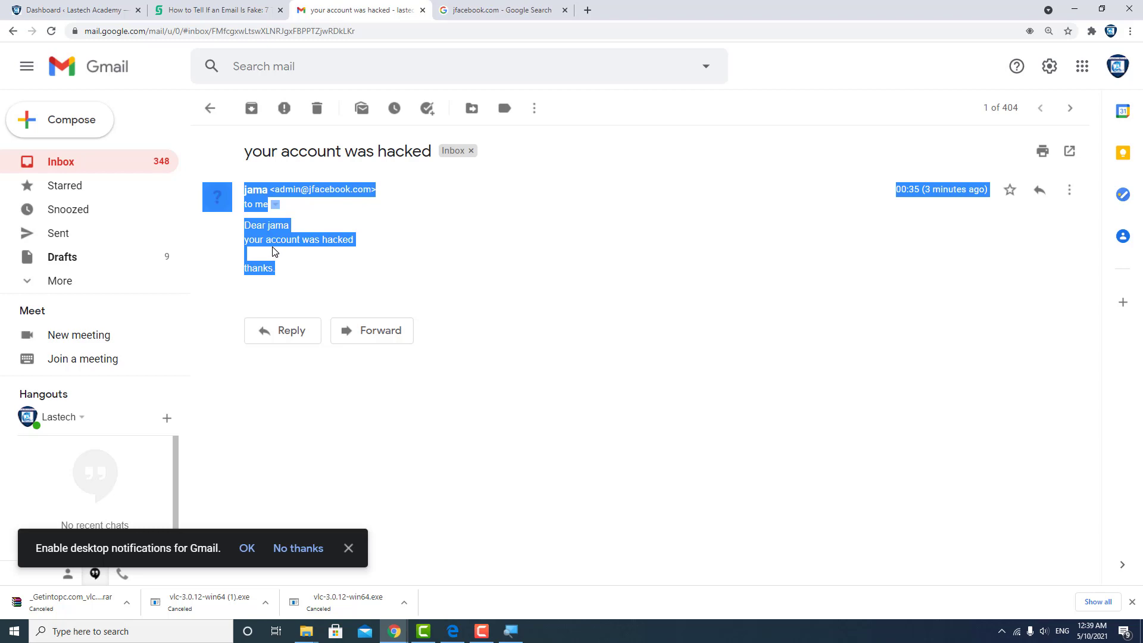
{"action": "left_click", "coordinate": [290, 230]}
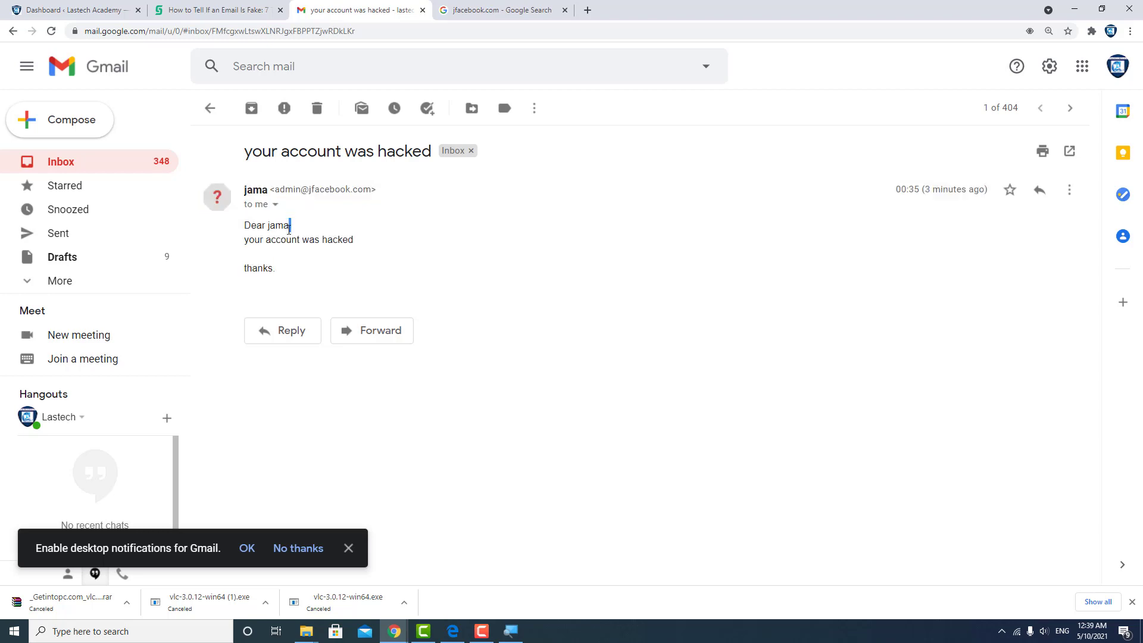